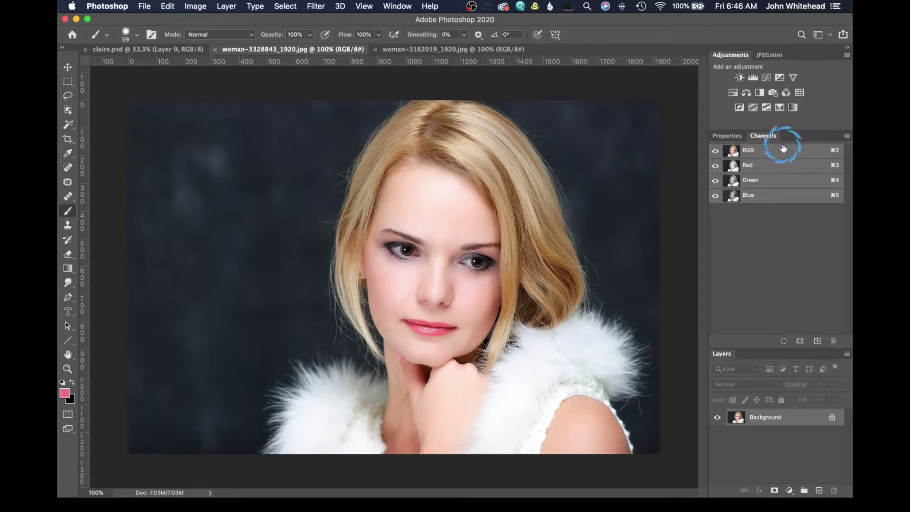
# Switch to the woman-3182019_1920.jpg photo of the dark-haired woman.
pyautogui.click(473, 48)
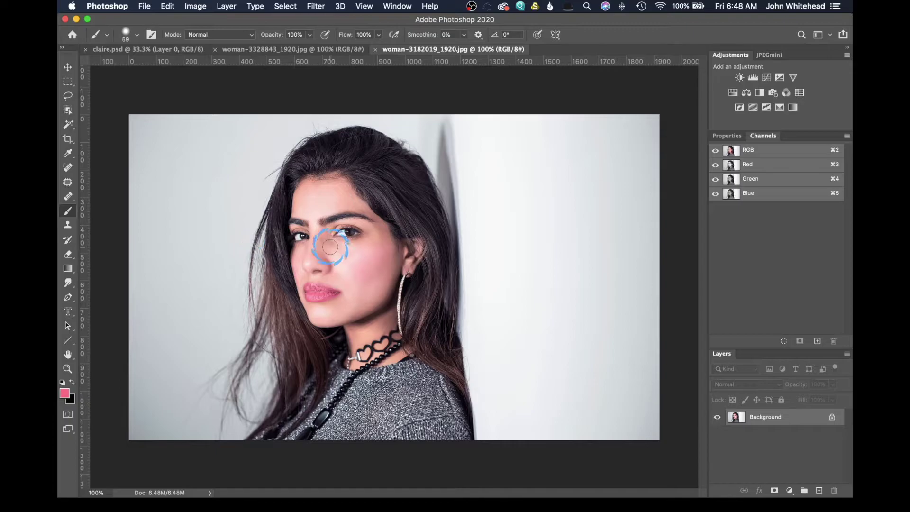
# Bring up the Channels panel for the dark-haired woman's photo.
pyautogui.click(312, 51)
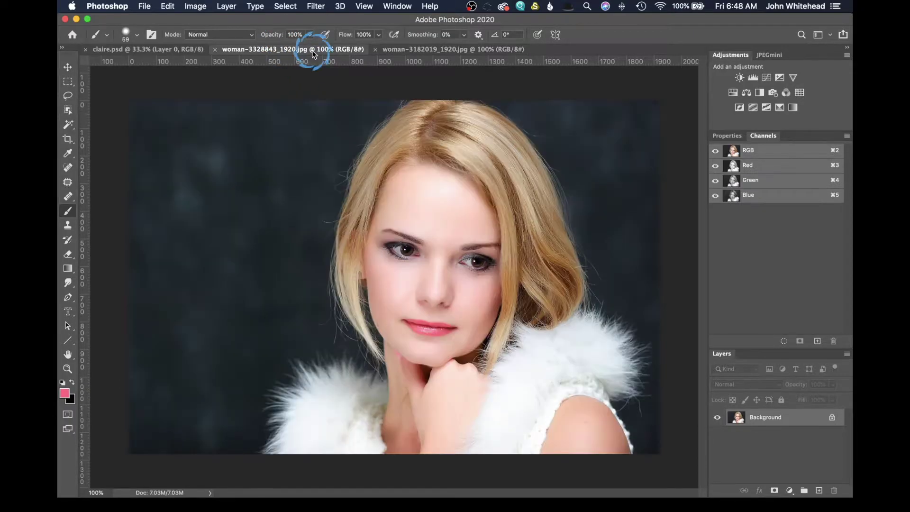
pyautogui.click(394, 51)
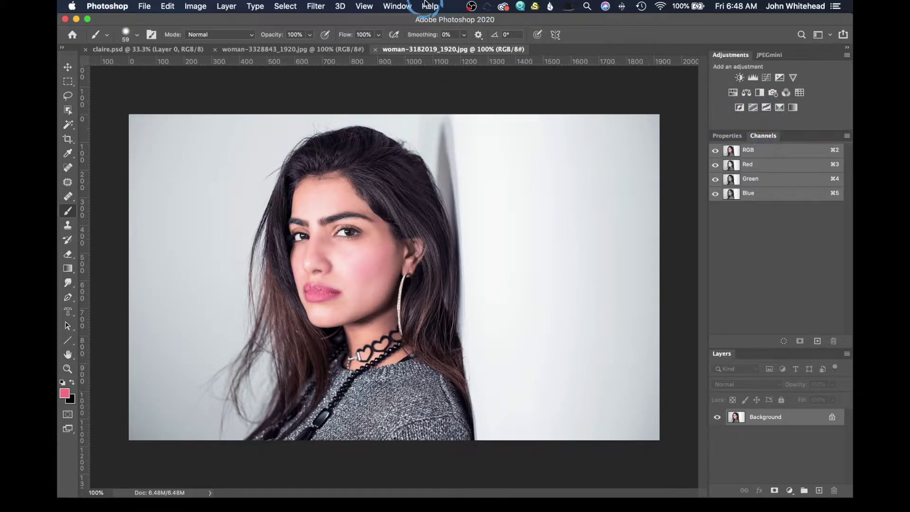
pyautogui.click(395, 6)
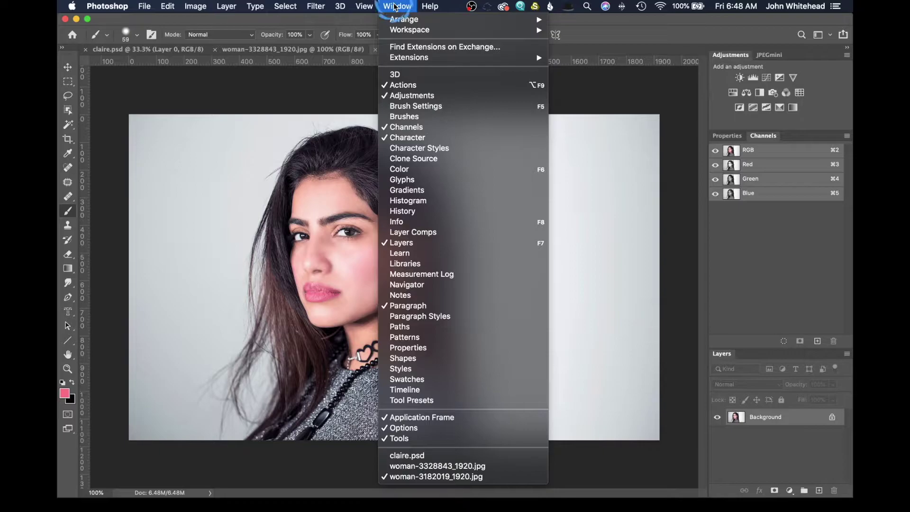
pyautogui.click(417, 130)
# View the composite, then the Red, Green and Blue channels in turn, ending on Blue.
pyautogui.click(777, 151)
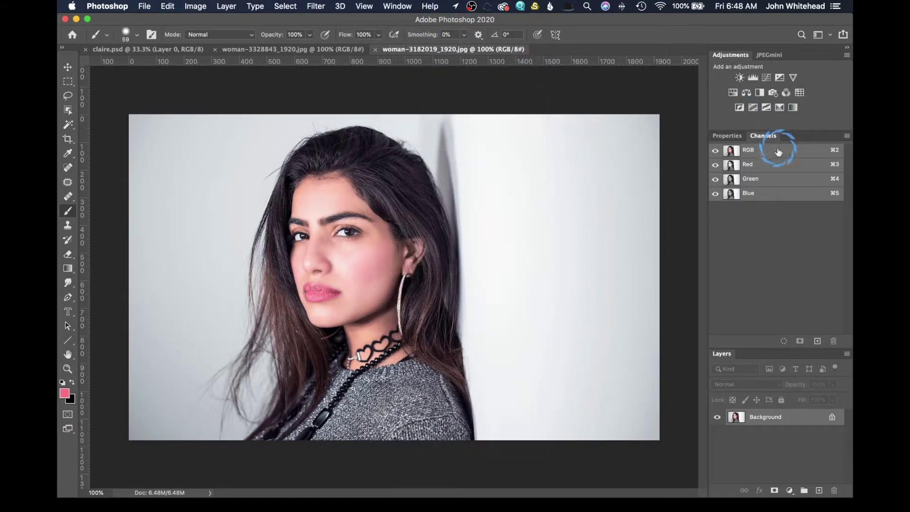
pyautogui.click(746, 165)
pyautogui.click(757, 179)
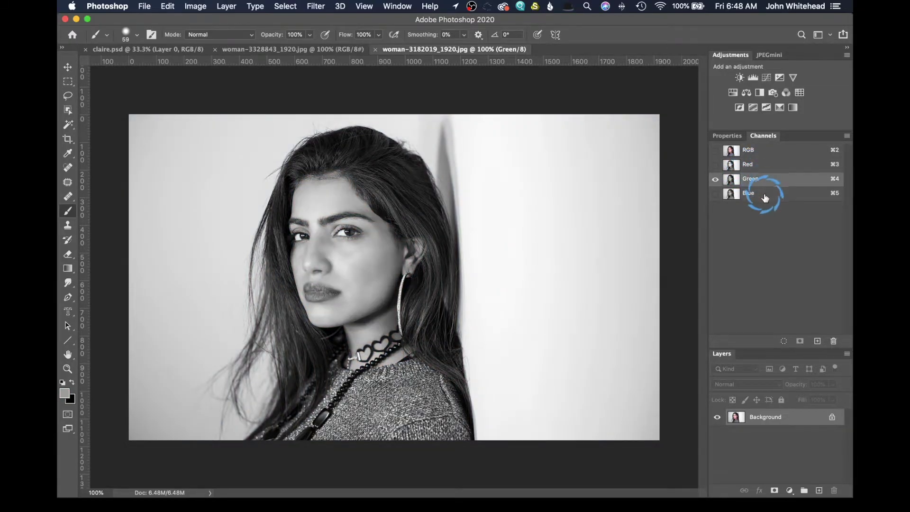
pyautogui.click(765, 195)
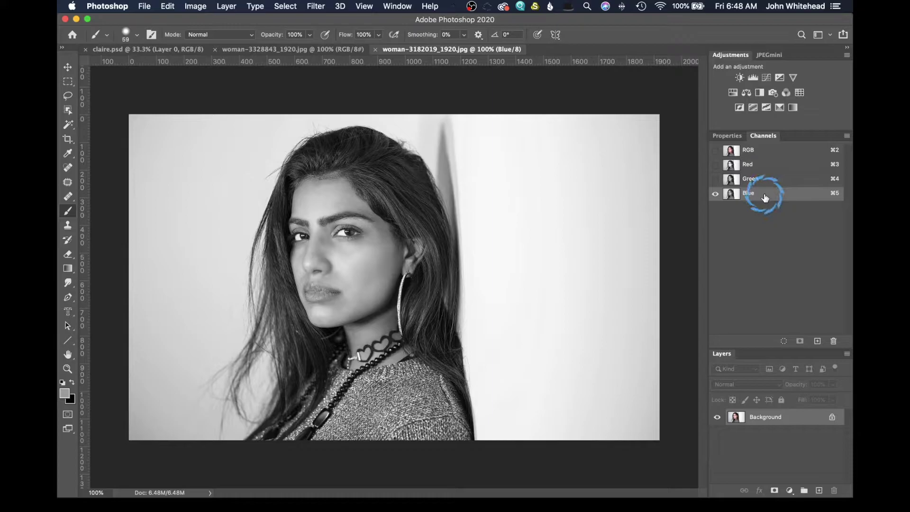
# Cycle through the Red, Green and Blue channels twice, finishing on Green.
pyautogui.click(757, 165)
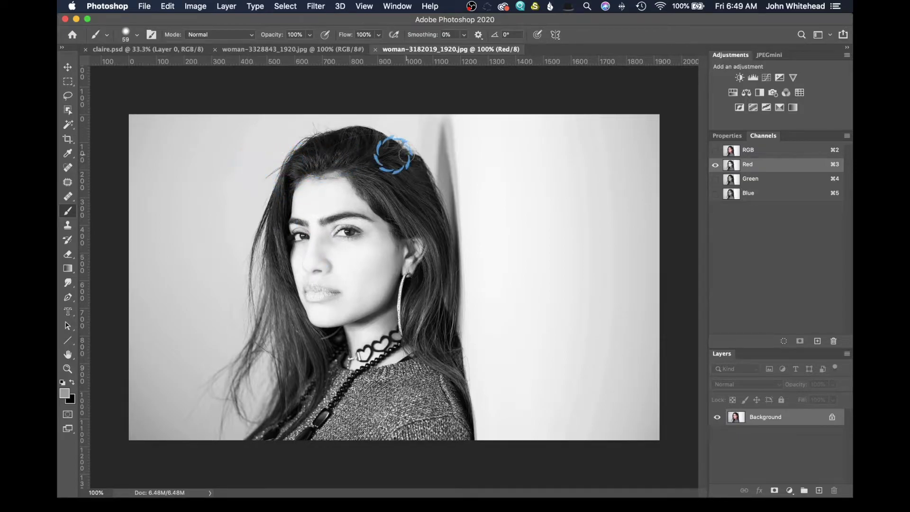
pyautogui.click(746, 179)
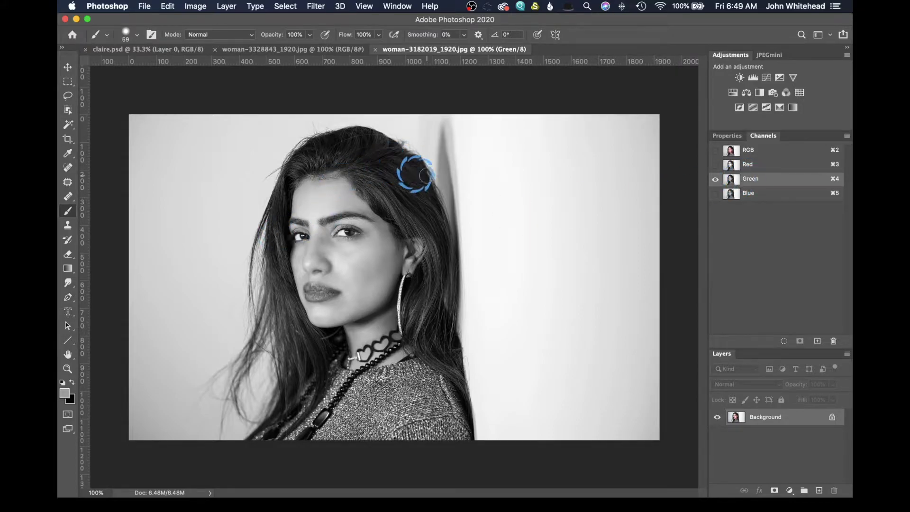
pyautogui.click(732, 194)
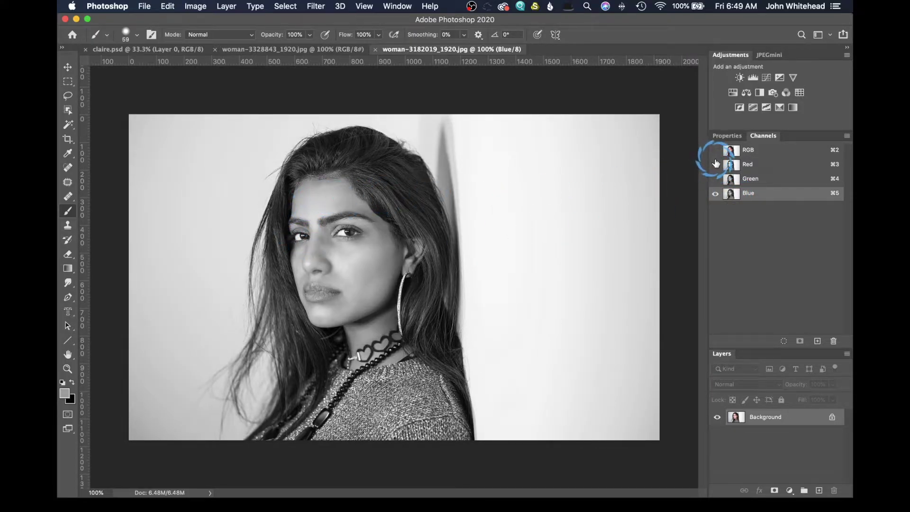
pyautogui.click(741, 165)
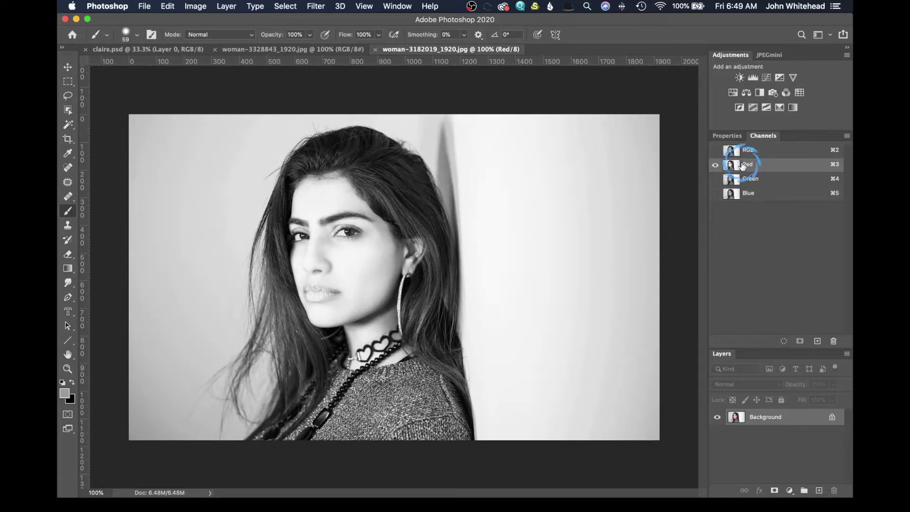
pyautogui.click(738, 180)
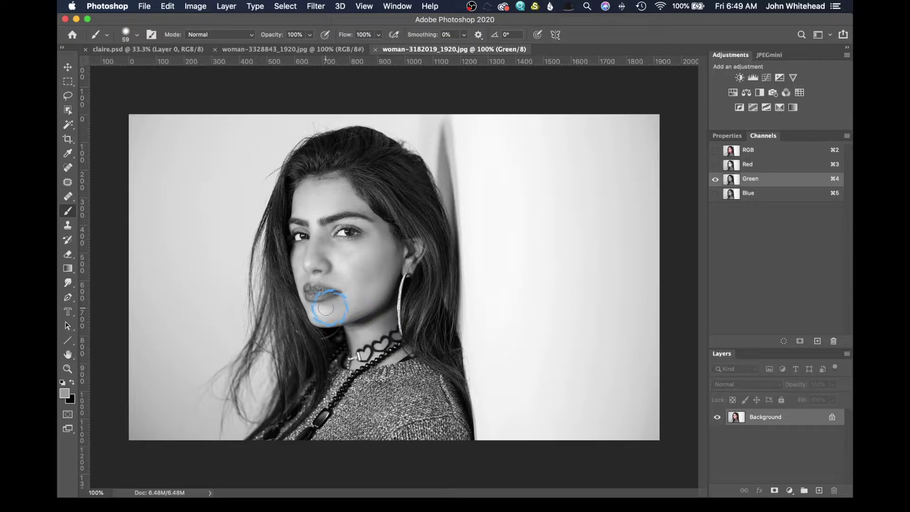
pyautogui.click(747, 193)
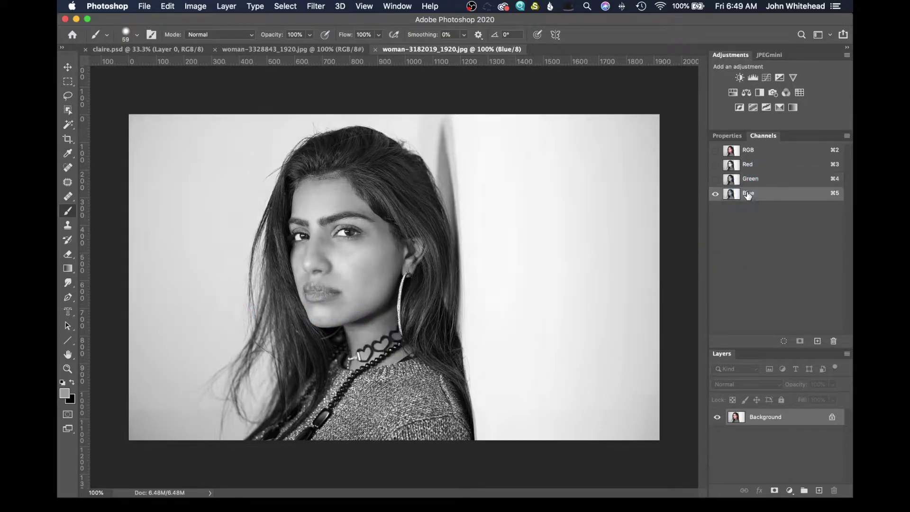
pyautogui.click(748, 183)
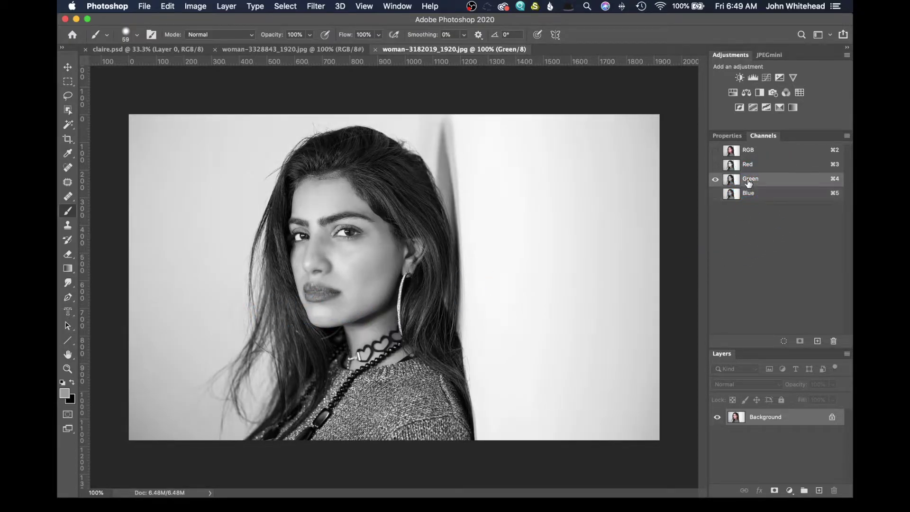
pyautogui.click(748, 184)
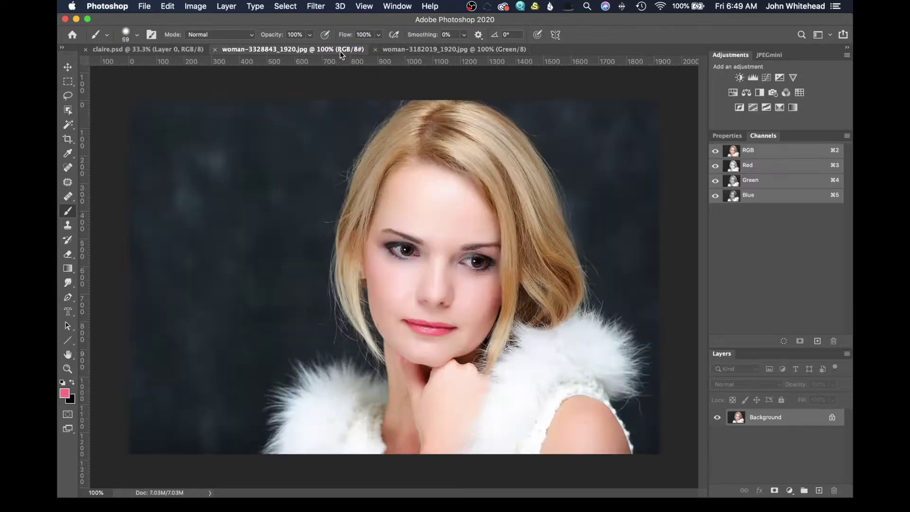
# Preview the blonde portrait's Red, Green and Blue channels, compare with the other photo, and keep Red.
pyautogui.click(770, 166)
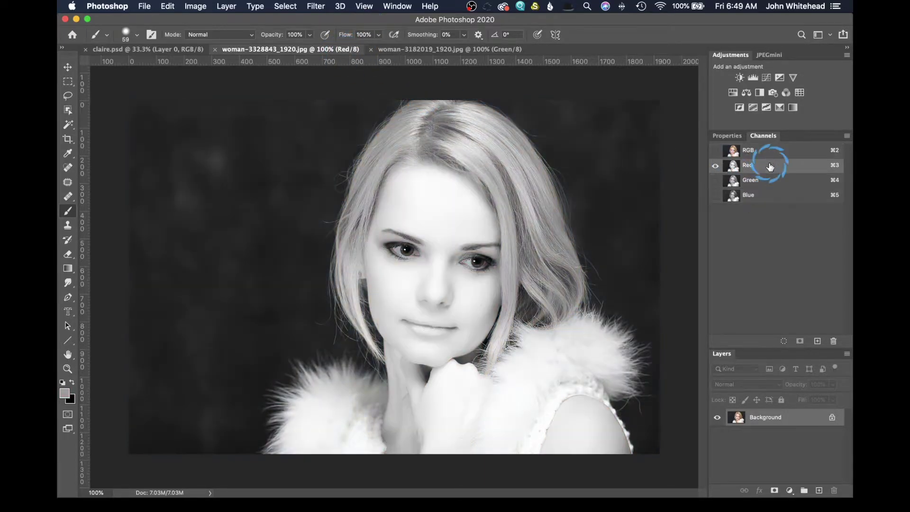
pyautogui.moveTo(474, 157)
pyautogui.mouseDown()
pyautogui.moveTo(457, 124)
pyautogui.moveTo(426, 127)
pyautogui.mouseUp()
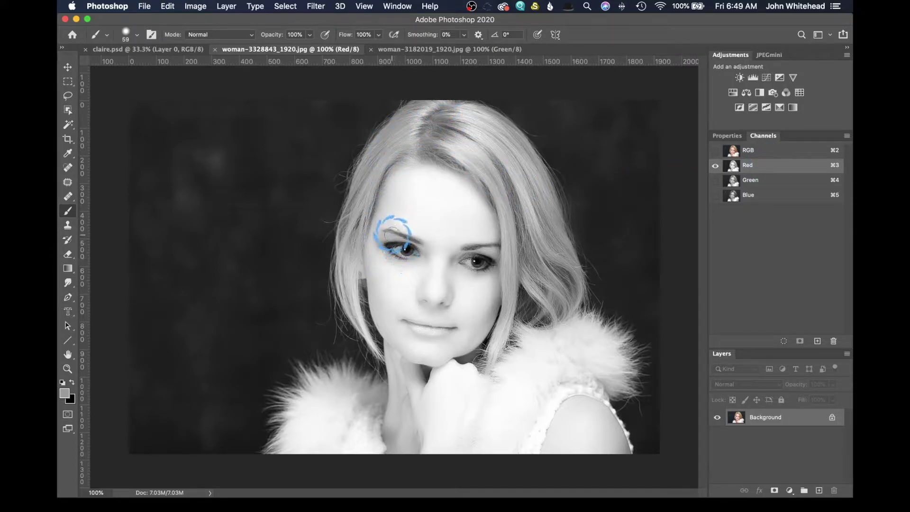
pyautogui.click(753, 183)
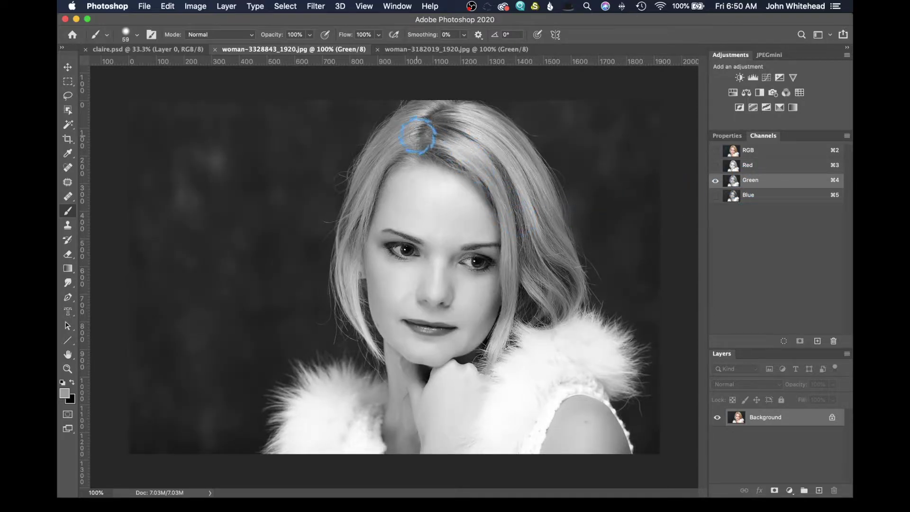
pyautogui.click(751, 195)
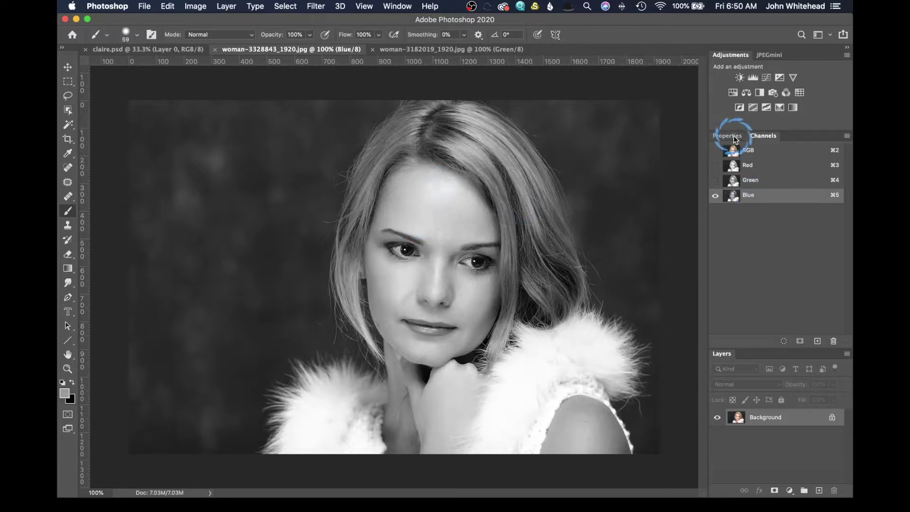
pyautogui.click(738, 167)
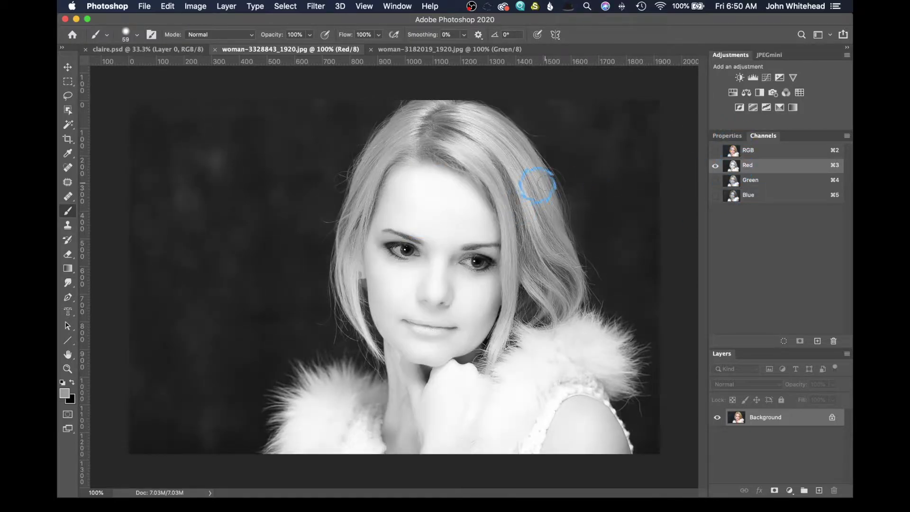
pyautogui.click(400, 50)
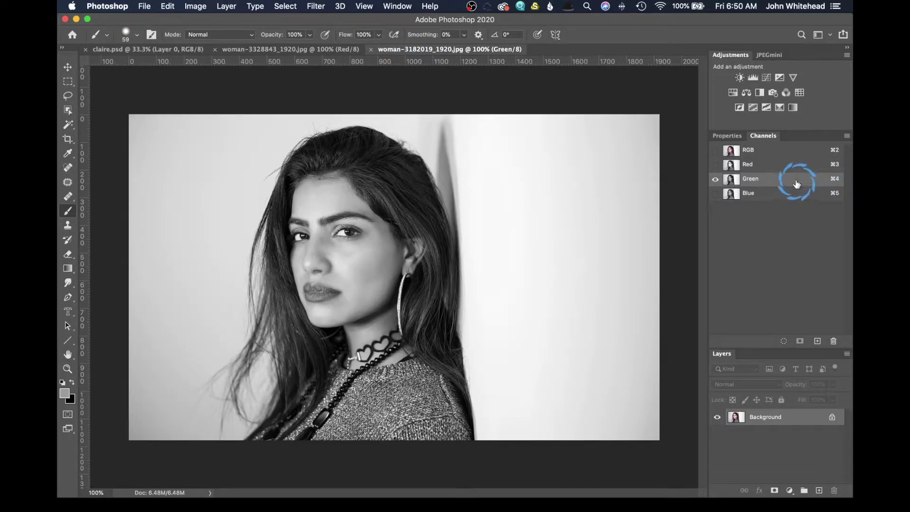
pyautogui.click(327, 48)
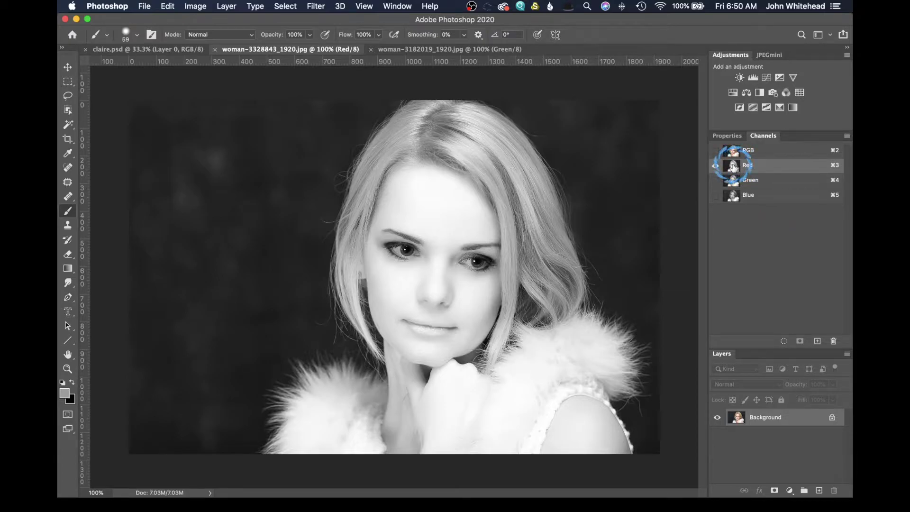
# Duplicate the blonde portrait's Red channel into a new 'Red copy' channel.
pyautogui.moveTo(733, 166); pyautogui.dragTo(816, 345)
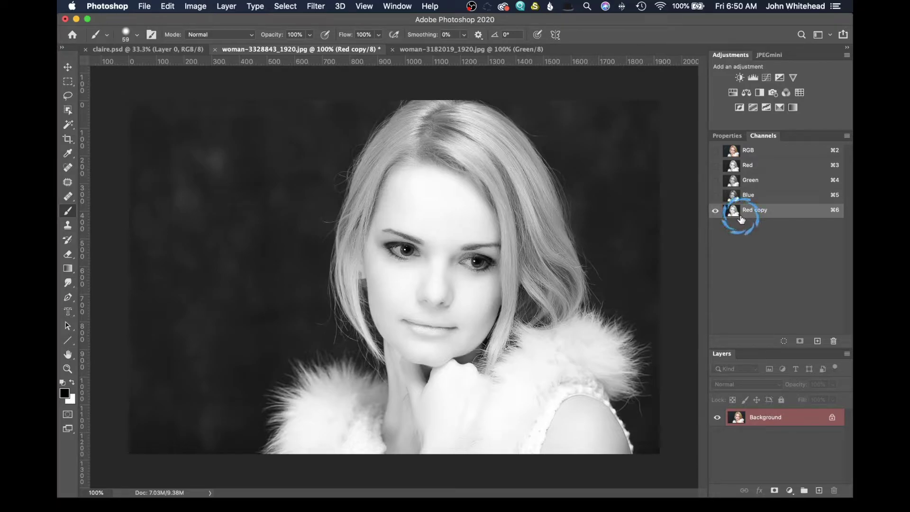
# Apply Brightness/Contrast with Contrast 61 to the Red copy channel.
pyautogui.click(195, 7)
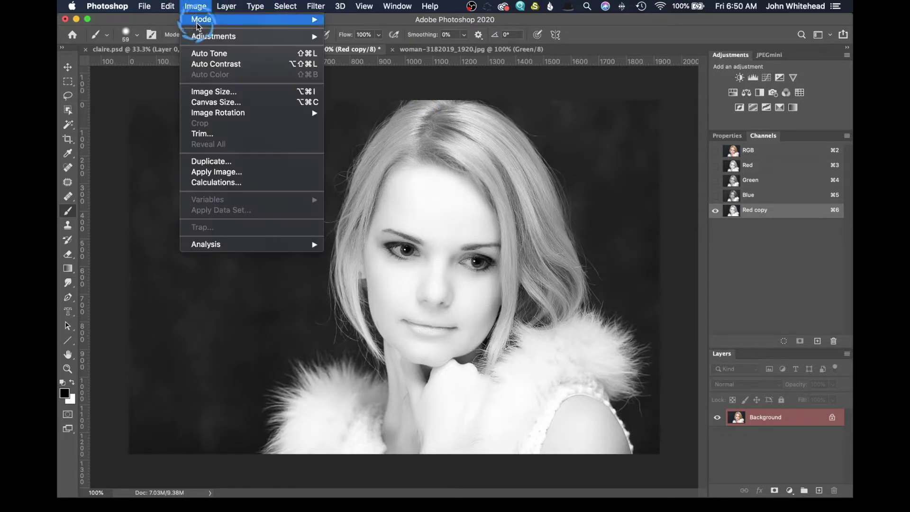
pyautogui.moveTo(202, 38)
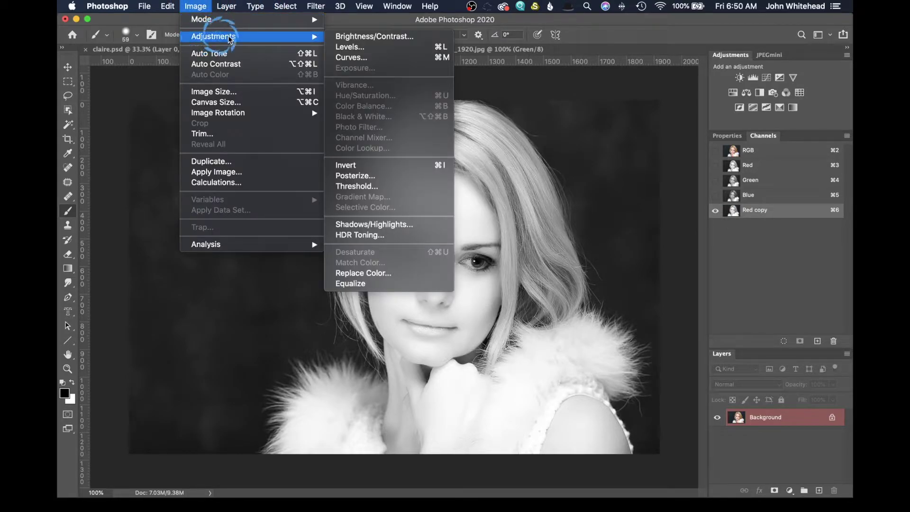
pyautogui.click(354, 37)
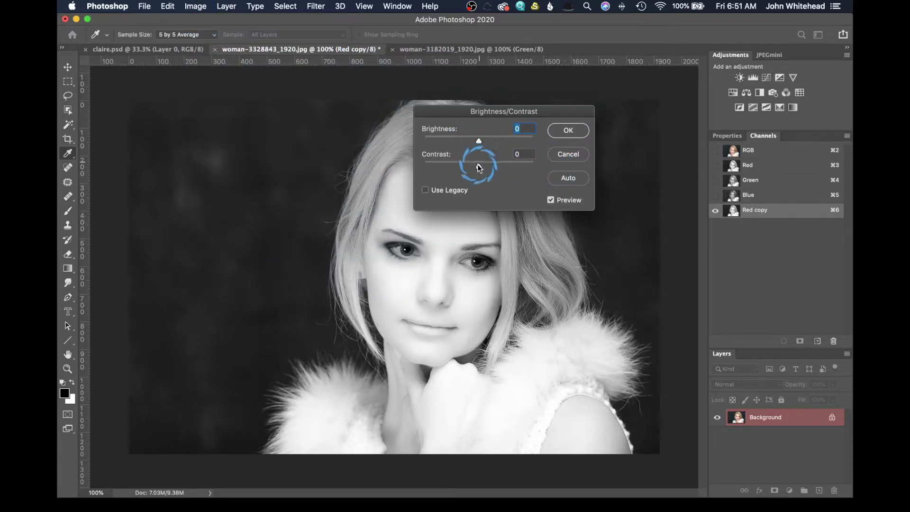
pyautogui.moveTo(479, 162); pyautogui.dragTo(513, 165)
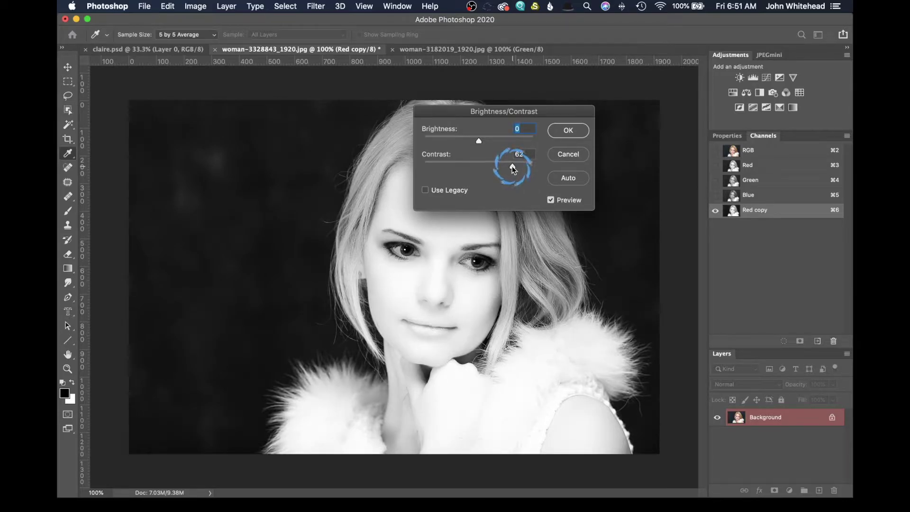
pyautogui.moveTo(511, 166); pyautogui.dragTo(511, 165)
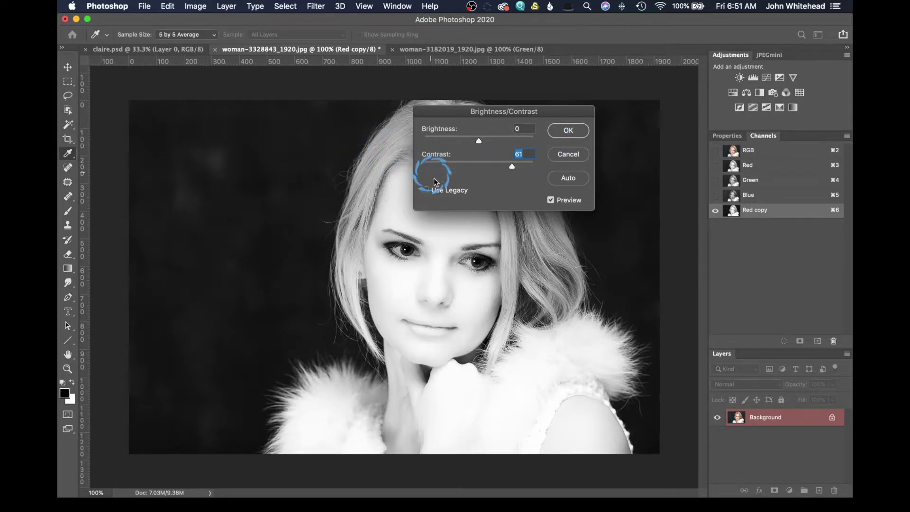
pyautogui.click(572, 134)
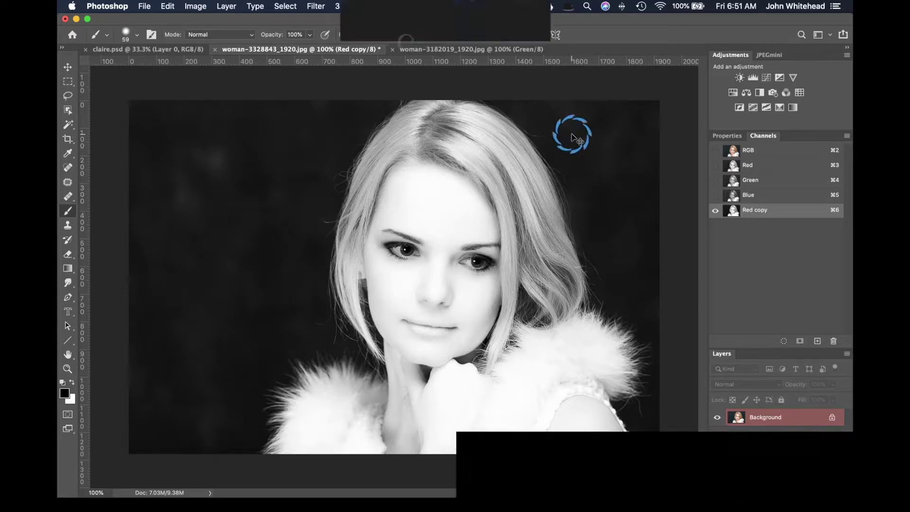
# Apply a first Curves pass, pulling in the white point and nudging the black point right.
pyautogui.press('super+m')
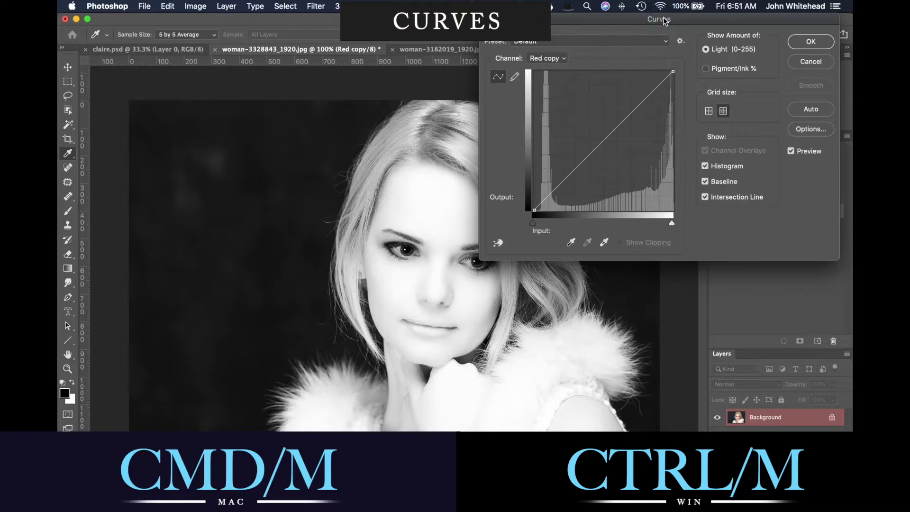
pyautogui.moveTo(665, 21); pyautogui.dragTo(686, 24)
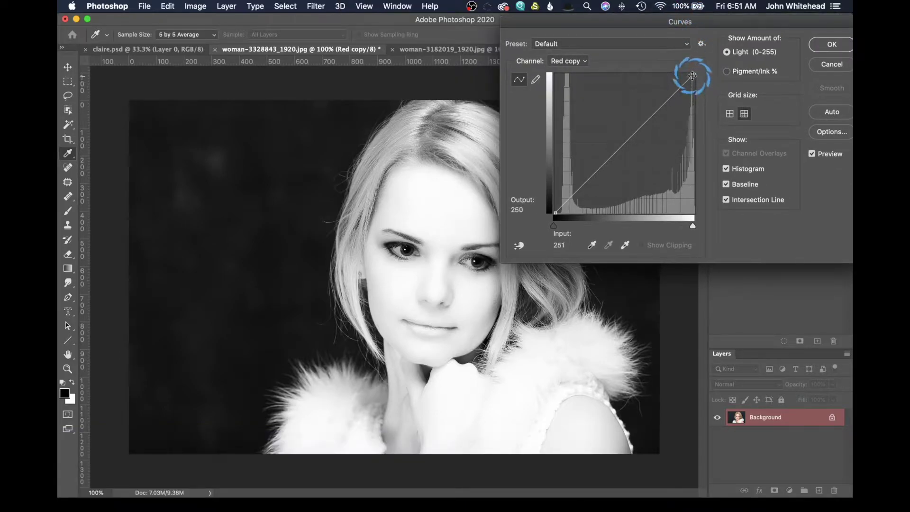
pyautogui.moveTo(692, 75); pyautogui.dragTo(681, 75)
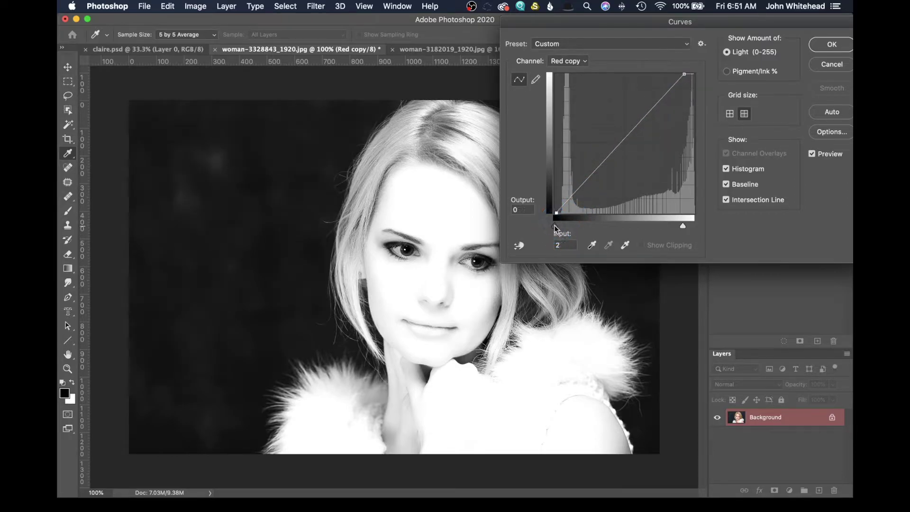
pyautogui.moveTo(555, 229); pyautogui.dragTo(557, 229)
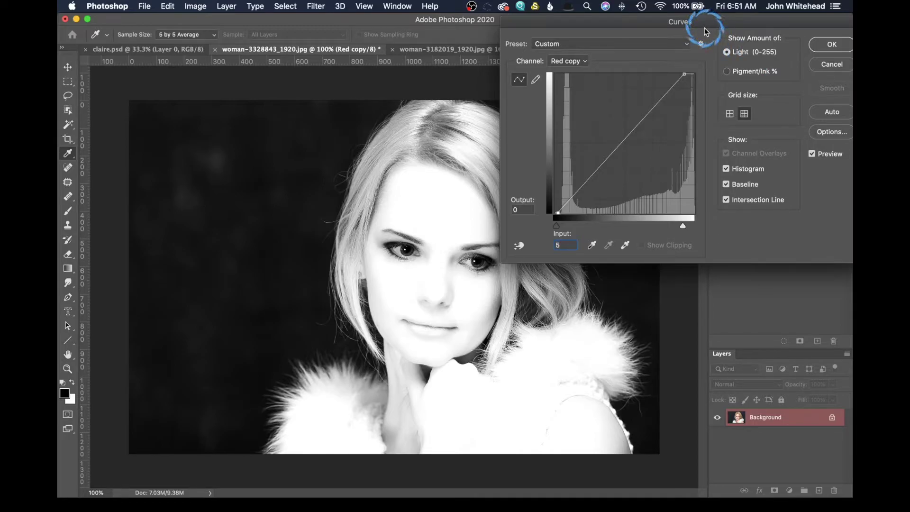
pyautogui.click(841, 41)
# Zoomed in on the chin and hair, apply a second Curves pass adjusting white and black points.
pyautogui.press('super+equal')
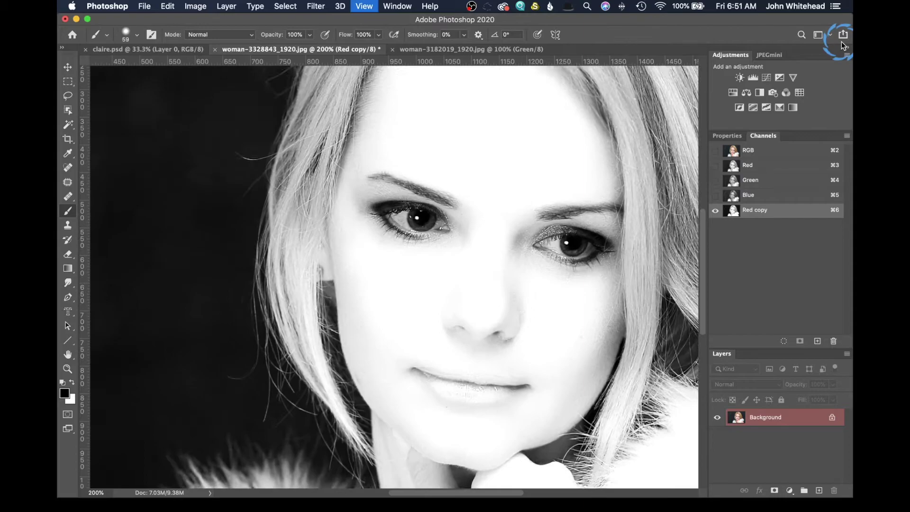
pyautogui.press('super+equal')
pyautogui.moveTo(299, 179); pyautogui.dragTo(280, 118)
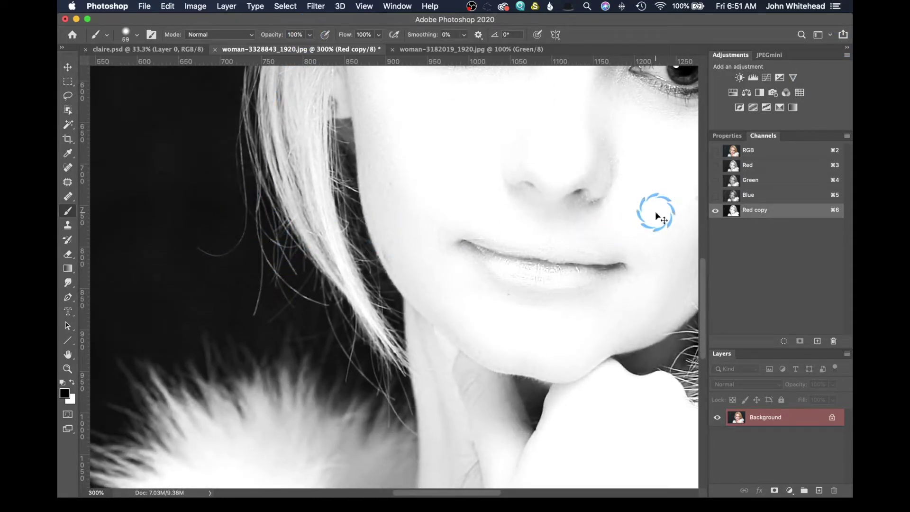
pyautogui.press('super+m')
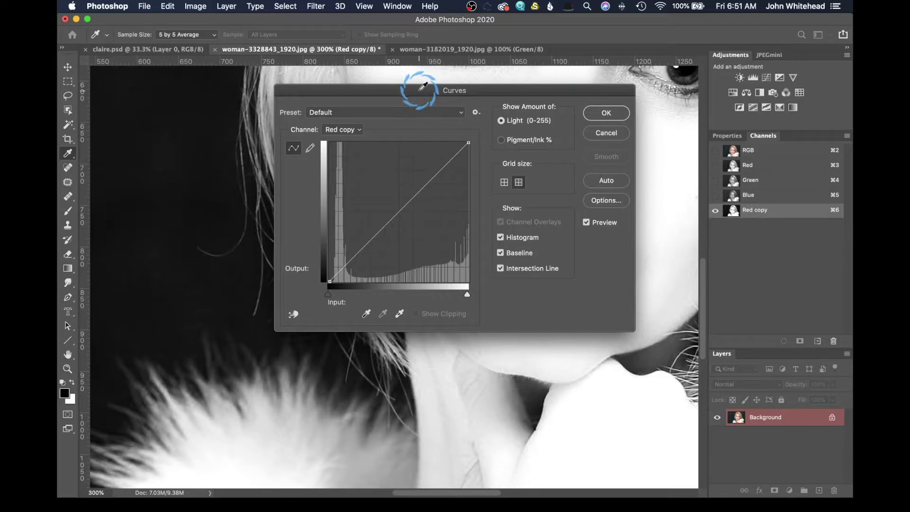
pyautogui.moveTo(423, 86); pyautogui.dragTo(513, 103)
pyautogui.click(558, 160)
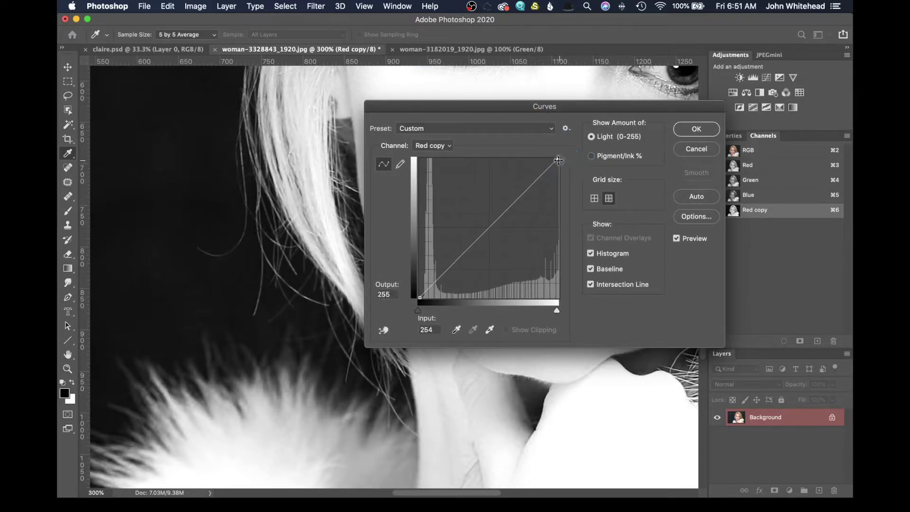
pyautogui.moveTo(558, 160); pyautogui.dragTo(483, 153)
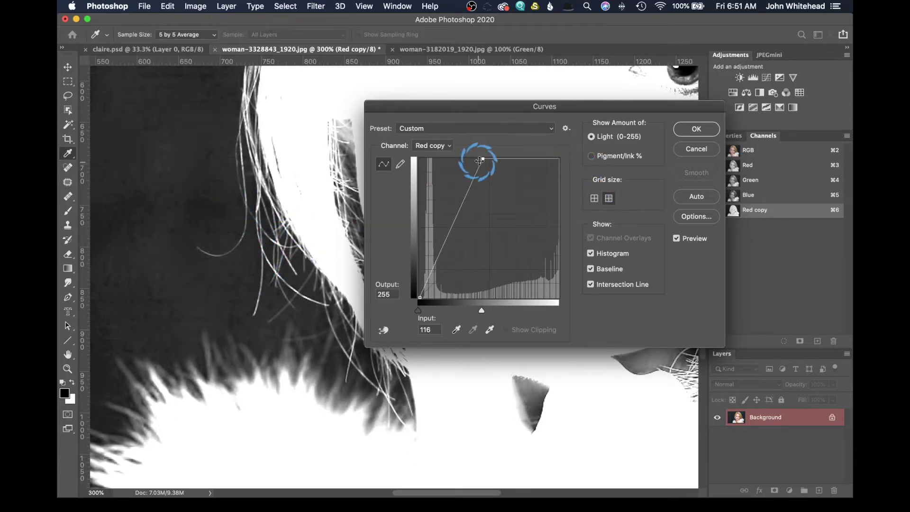
pyautogui.moveTo(483, 159); pyautogui.dragTo(537, 157)
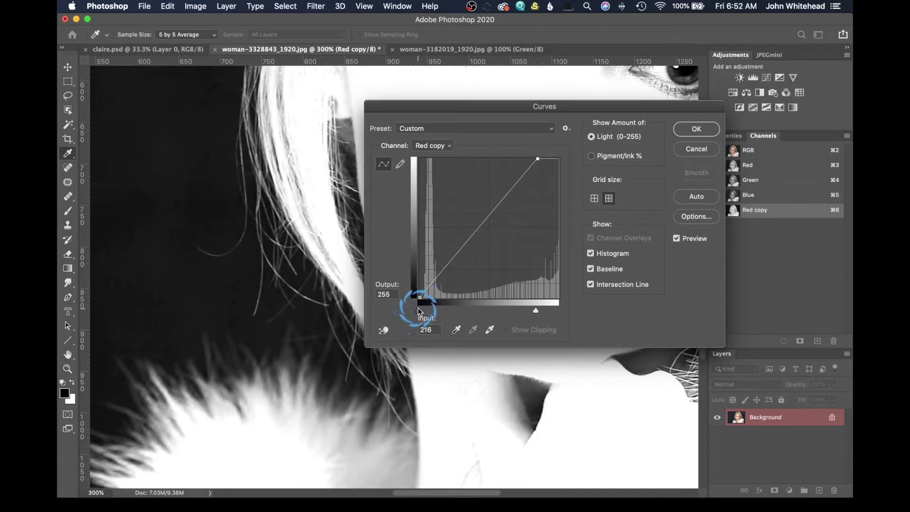
pyautogui.moveTo(418, 310); pyautogui.dragTo(434, 310)
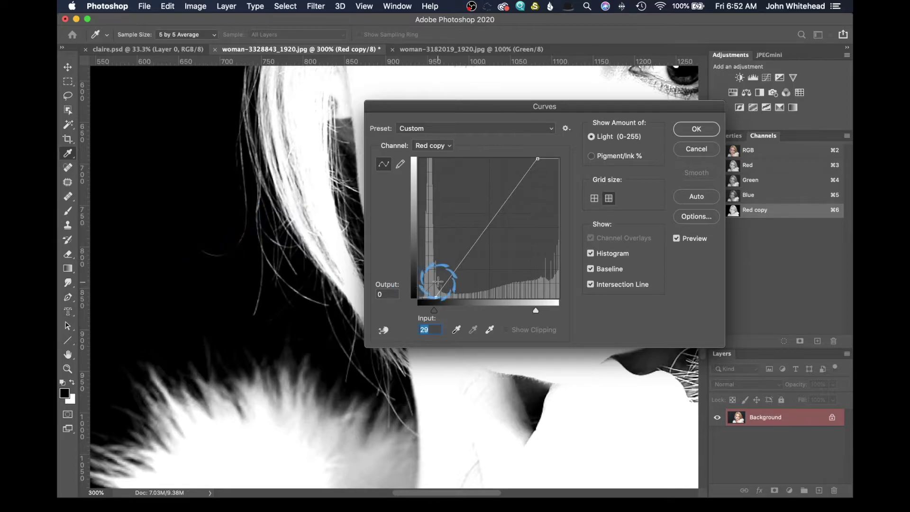
pyautogui.moveTo(433, 298)
pyautogui.mouseDown()
pyautogui.moveTo(414, 297)
pyautogui.moveTo(423, 298)
pyautogui.mouseUp()
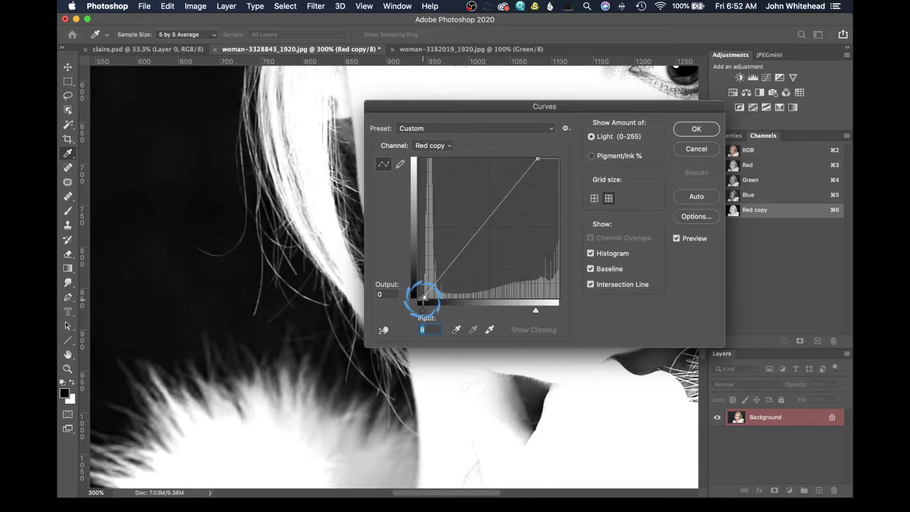
pyautogui.click(684, 128)
# Zoom out to the whole image and load the Red copy channel as a selection.
pyautogui.press('b')
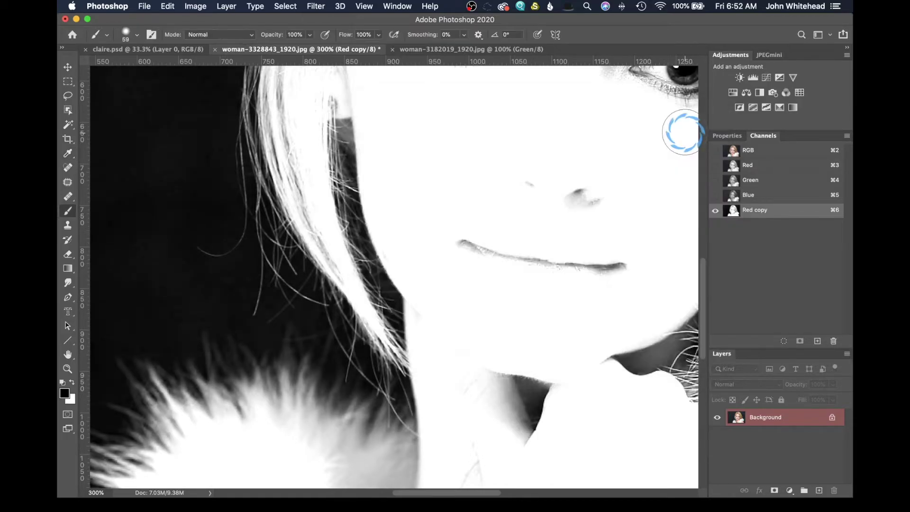
pyautogui.press('super+minus')
pyautogui.press('super+minus')
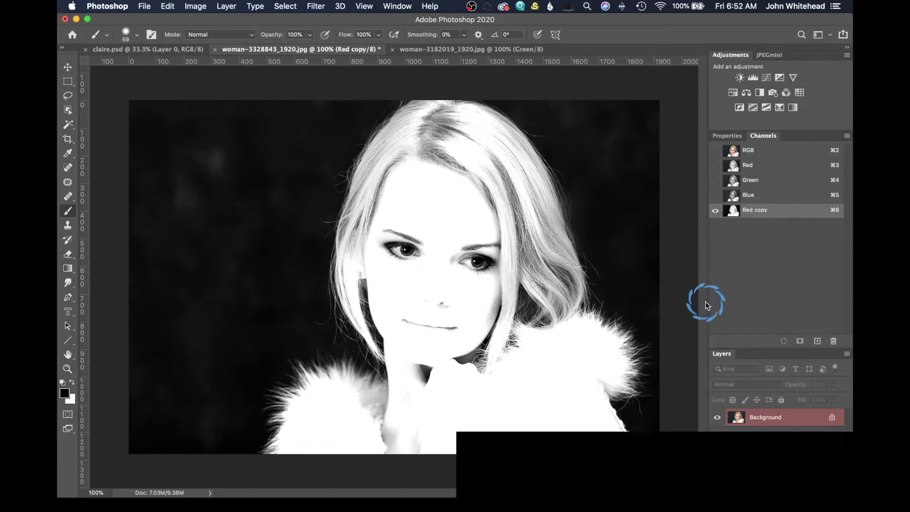
pyautogui.keyDown('super'); pyautogui.click(732, 212); pyautogui.keyUp('super')
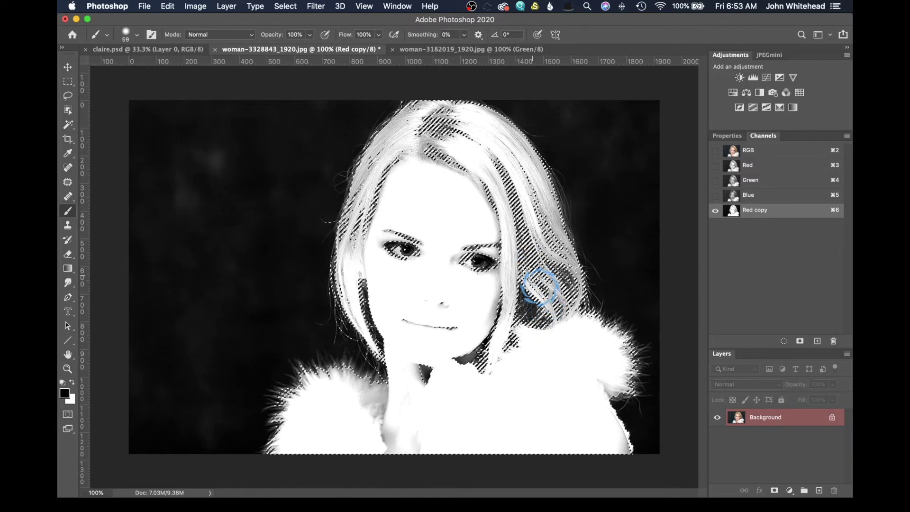
# Deselect, select the woman with Object Selection's Select Subject, and open Select and Mask.
pyautogui.click(70, 94)
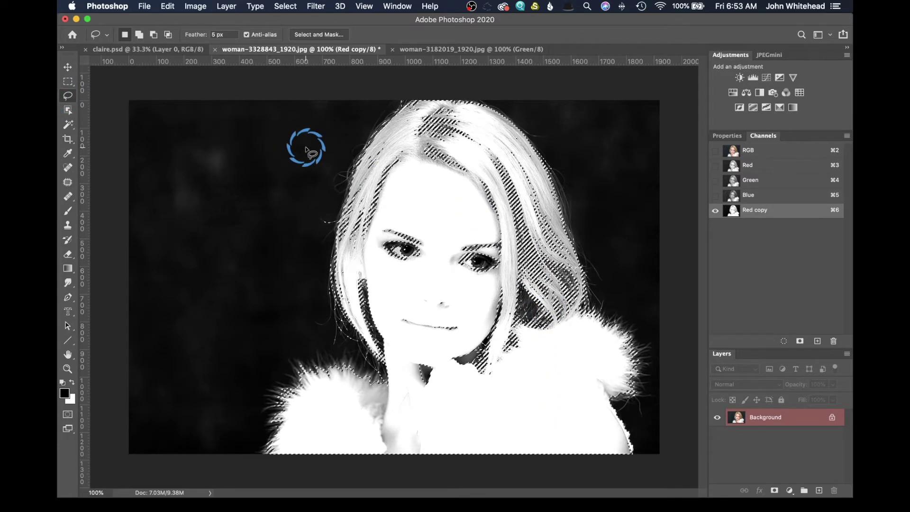
pyautogui.click(304, 146)
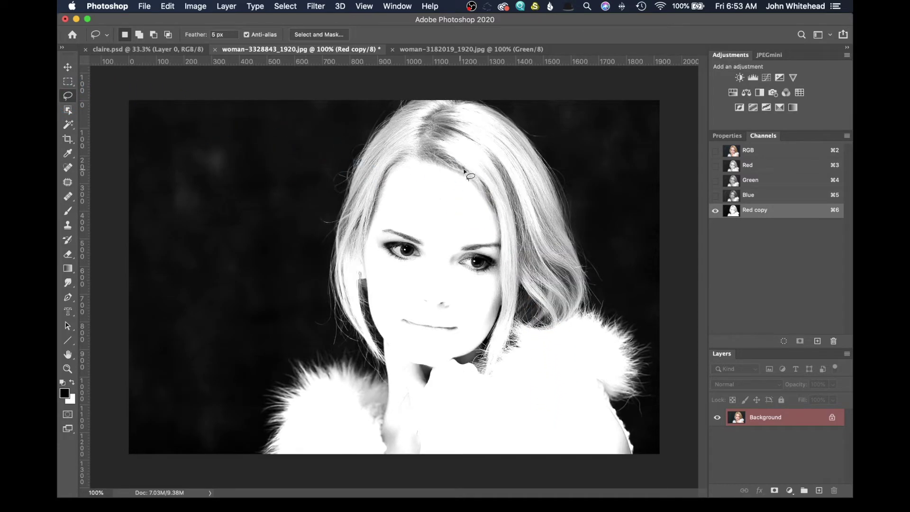
pyautogui.click(68, 110)
pyautogui.click(509, 35)
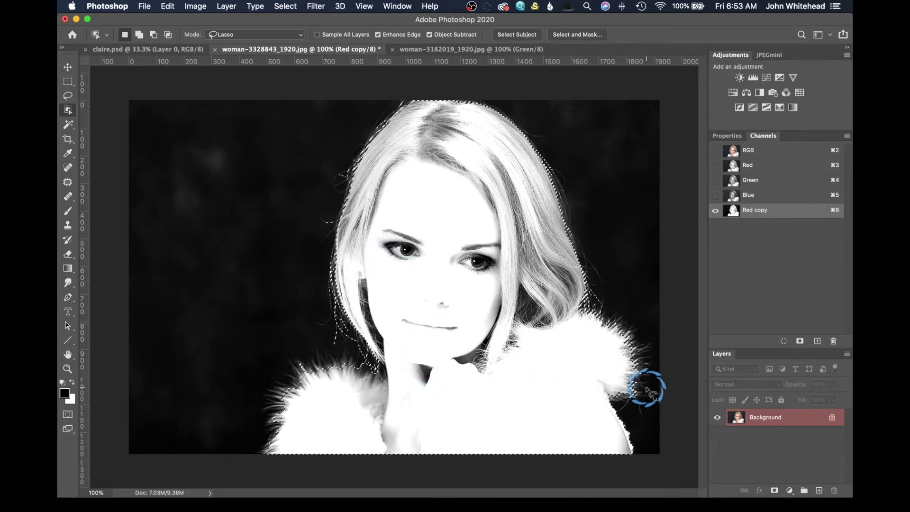
pyautogui.click(569, 36)
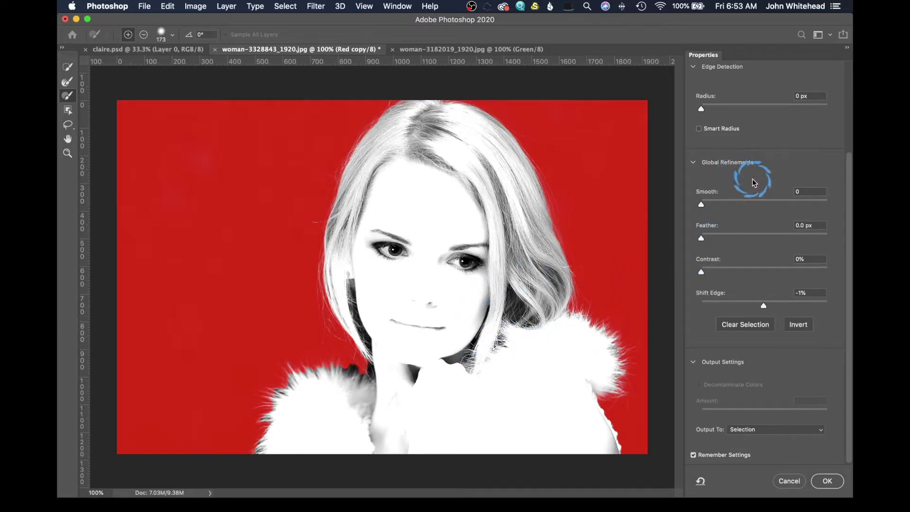
# Refine the hair and right-shoulder fur edges with a size-60 Refine Edge Brush, then apply.
pyautogui.scroll(5, 753, 188)
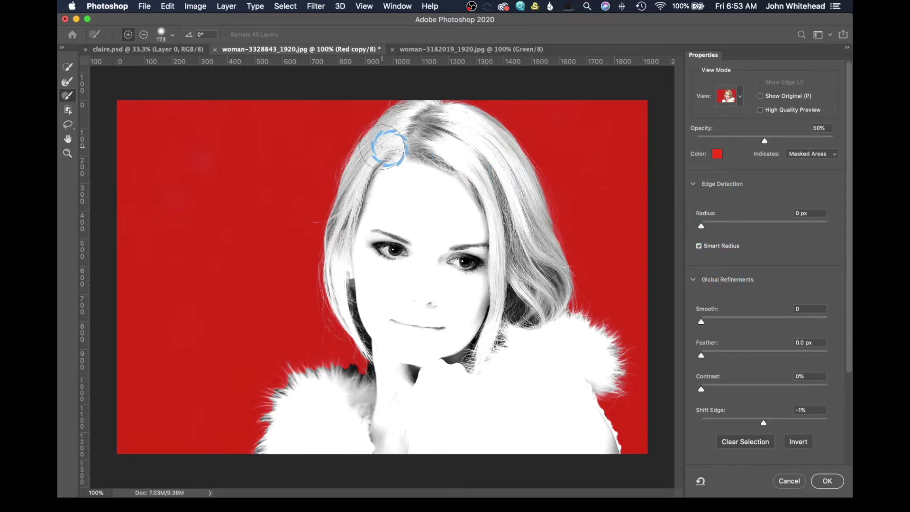
pyautogui.click(69, 82)
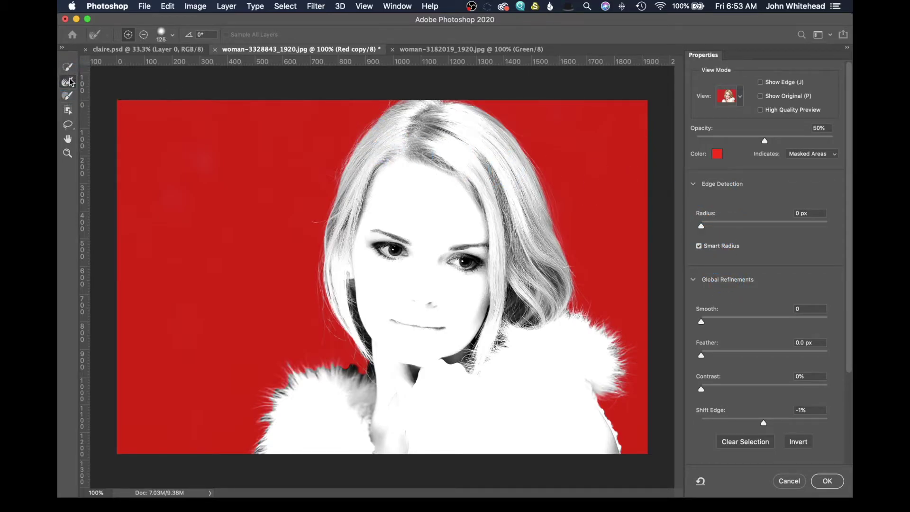
pyautogui.press('[')
pyautogui.press('[')
pyautogui.press('[')
pyautogui.press('[')
pyautogui.press('[')
pyautogui.moveTo(382, 106)
pyautogui.mouseDown()
pyautogui.moveTo(360, 125)
pyautogui.moveTo(323, 225)
pyautogui.moveTo(309, 226)
pyautogui.moveTo(323, 240)
pyautogui.moveTo(315, 260)
pyautogui.moveTo(330, 339)
pyautogui.moveTo(339, 344)
pyautogui.moveTo(335, 328)
pyautogui.moveTo(376, 385)
pyautogui.moveTo(341, 365)
pyautogui.moveTo(355, 363)
pyautogui.moveTo(368, 369)
pyautogui.moveTo(360, 375)
pyautogui.moveTo(316, 358)
pyautogui.moveTo(284, 367)
pyautogui.moveTo(252, 463)
pyautogui.mouseUp()
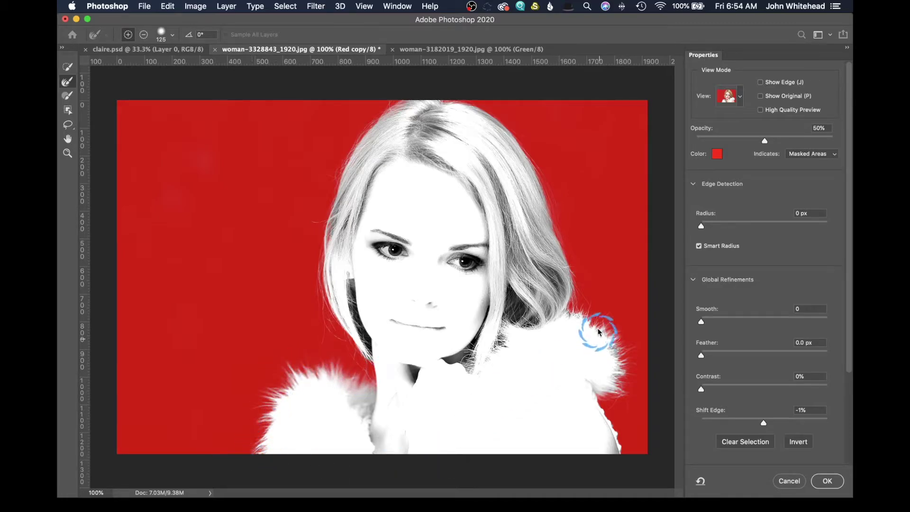
pyautogui.moveTo(598, 332)
pyautogui.mouseDown()
pyautogui.moveTo(581, 313)
pyautogui.moveTo(610, 334)
pyautogui.moveTo(629, 382)
pyautogui.moveTo(622, 396)
pyautogui.moveTo(602, 397)
pyautogui.moveTo(614, 412)
pyautogui.mouseUp()
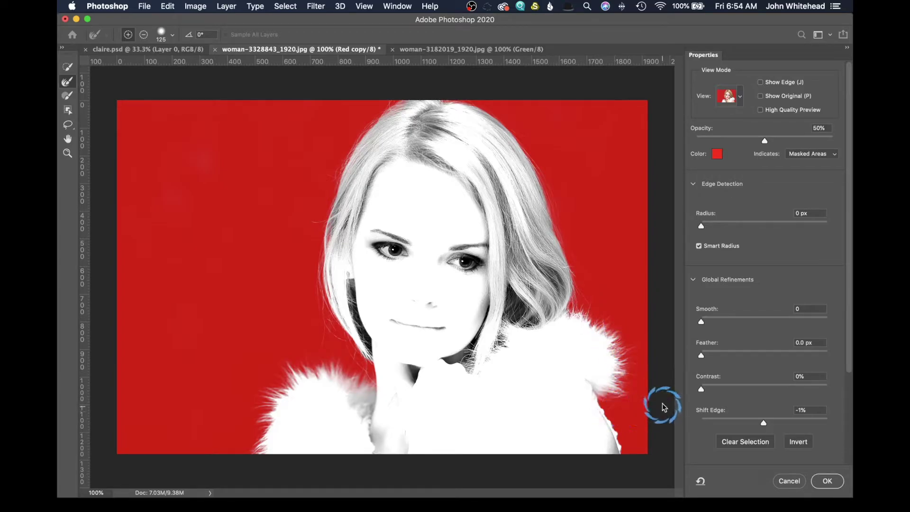
pyautogui.scroll(-5, 790, 417)
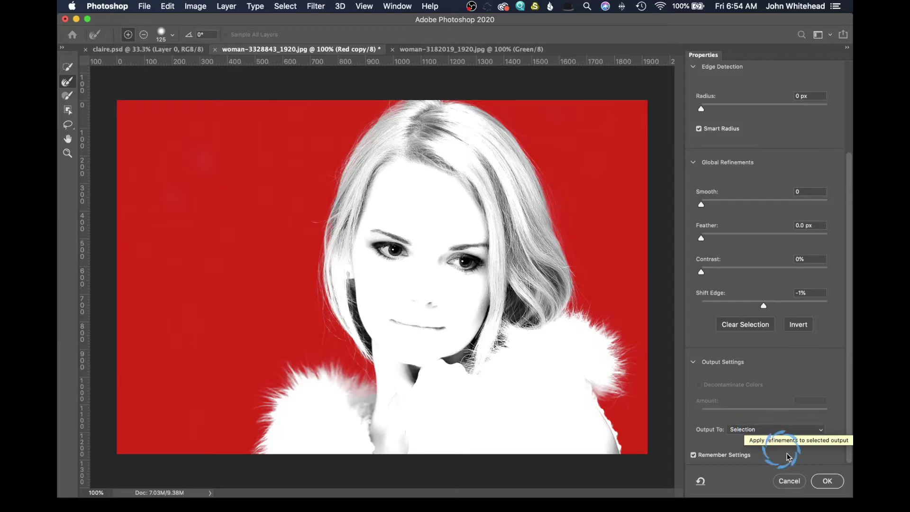
pyautogui.click(824, 479)
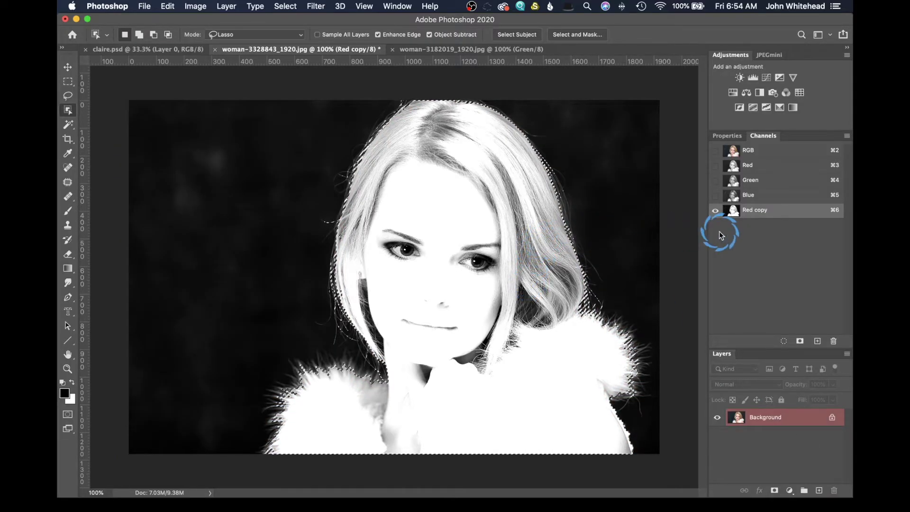
# Return to the full-colour composite and add a layer mask to Layer 0 from the refined selection.
pyautogui.click(737, 151)
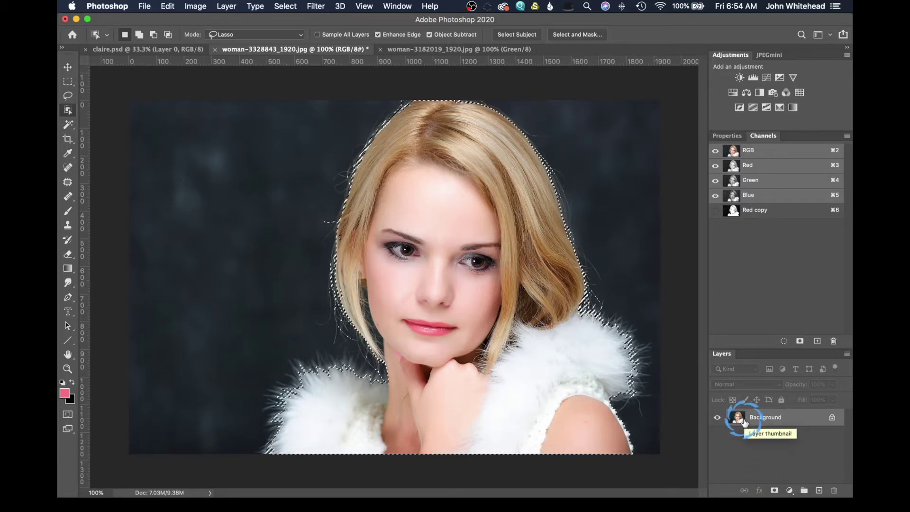
pyautogui.click(774, 490)
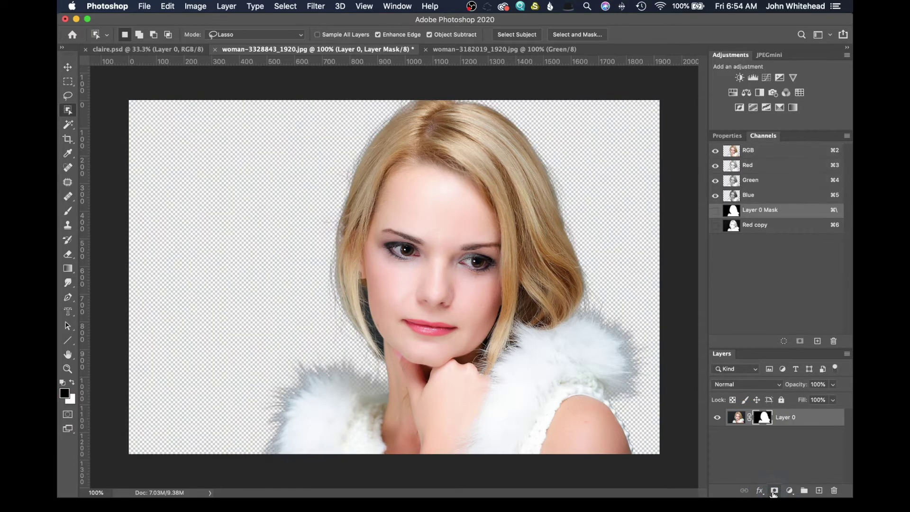
pyautogui.click(582, 237)
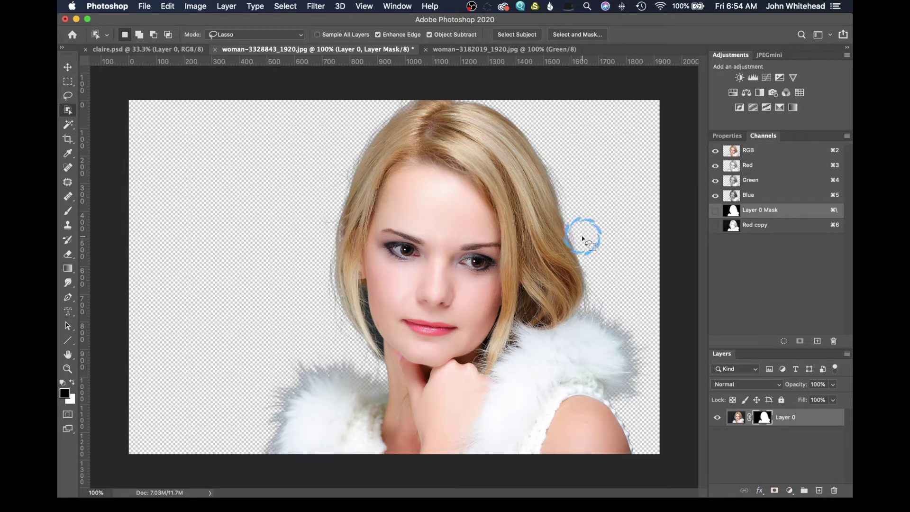
pyautogui.moveTo(582, 237)
pyautogui.mouseDown()
pyautogui.moveTo(604, 315)
pyautogui.moveTo(637, 326)
pyautogui.moveTo(641, 378)
pyautogui.moveTo(613, 394)
pyautogui.moveTo(664, 472)
pyautogui.moveTo(655, 381)
pyautogui.moveTo(633, 366)
pyautogui.moveTo(334, 361)
pyautogui.moveTo(176, 416)
pyautogui.moveTo(260, 361)
pyautogui.mouseUp()
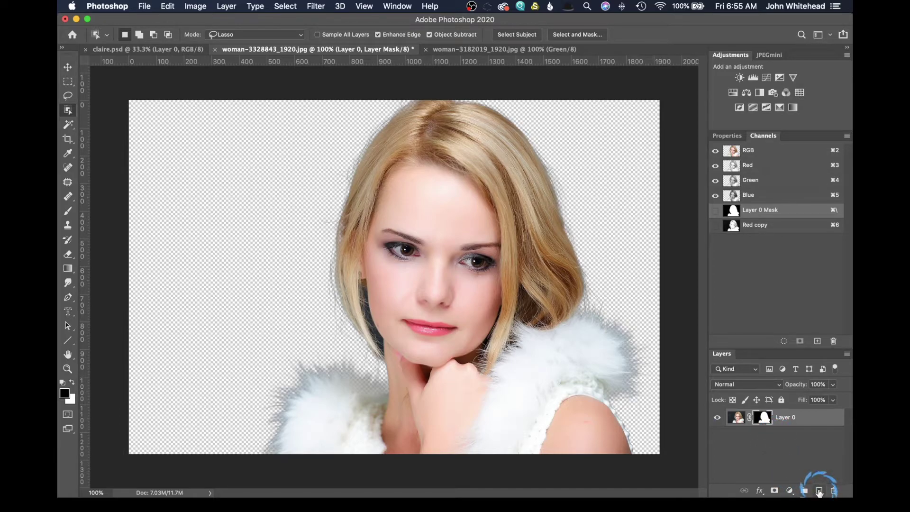
# Add Layer 1 beneath Layer 0 and fill it with a custom pink colour.
pyautogui.click(819, 492)
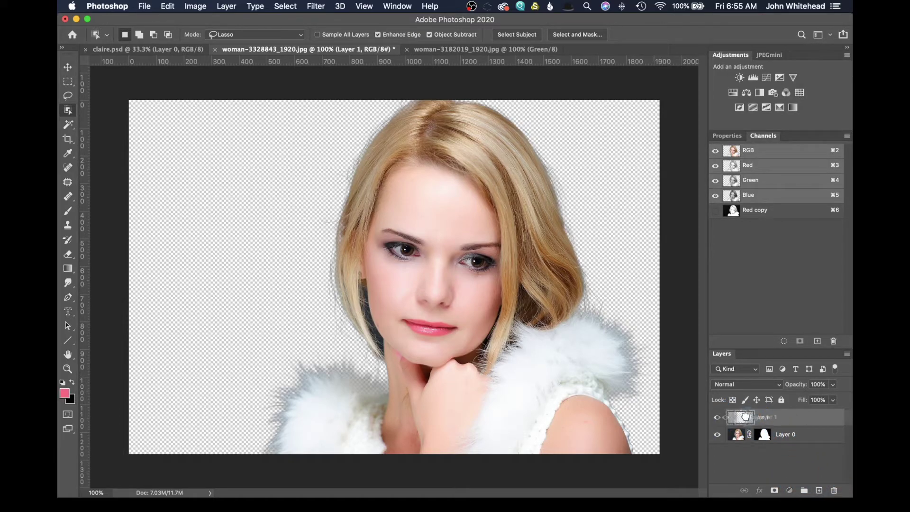
pyautogui.moveTo(741, 417); pyautogui.dragTo(754, 439)
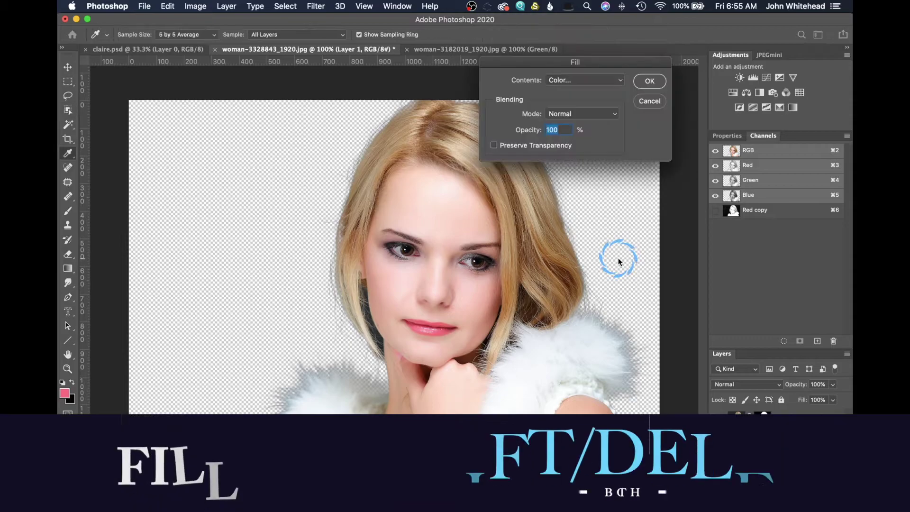
pyautogui.hotkey('shift', 'BackSpace')
pyautogui.click(579, 81)
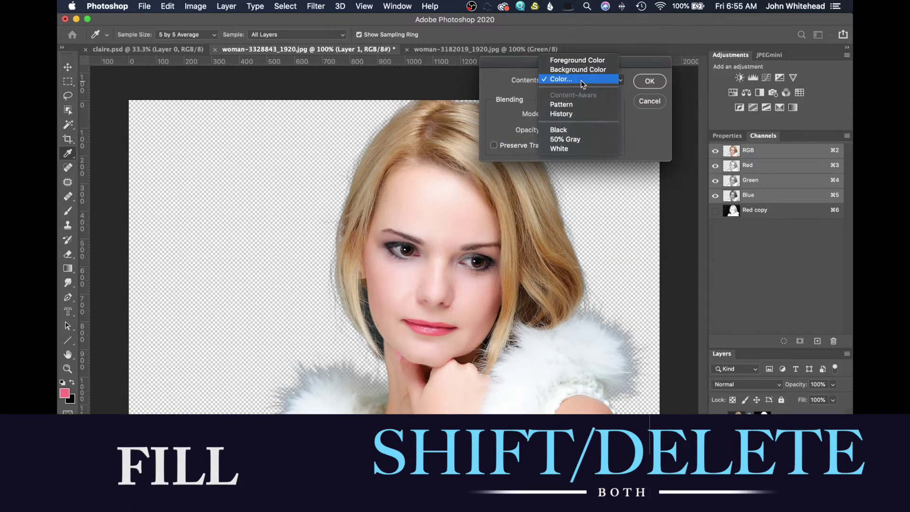
pyautogui.click(578, 80)
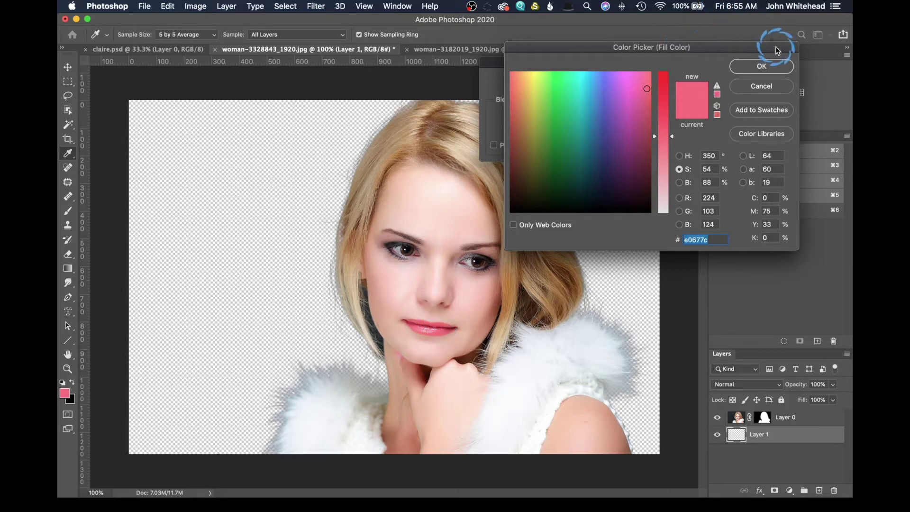
pyautogui.click(772, 72)
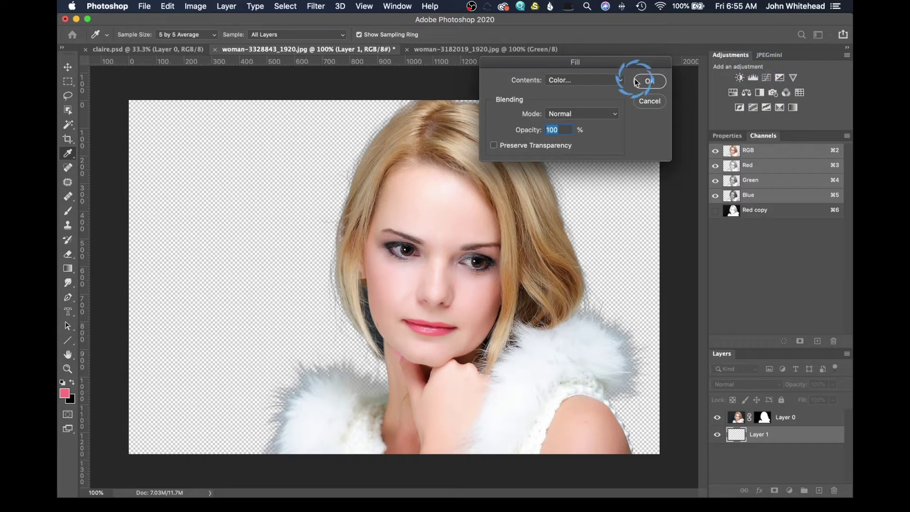
pyautogui.click(650, 82)
pyautogui.press('w')
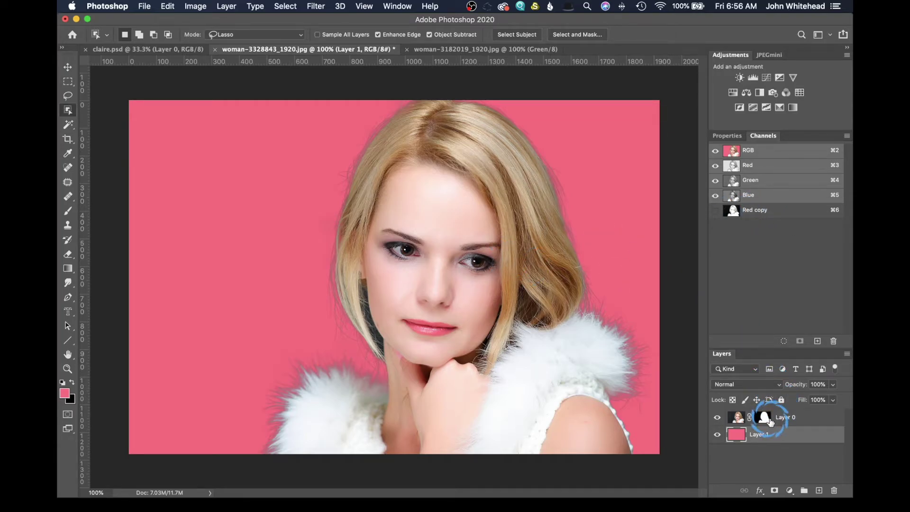
# Select Layer 0 and target its image thumbnail instead of its mask.
pyautogui.click(738, 418)
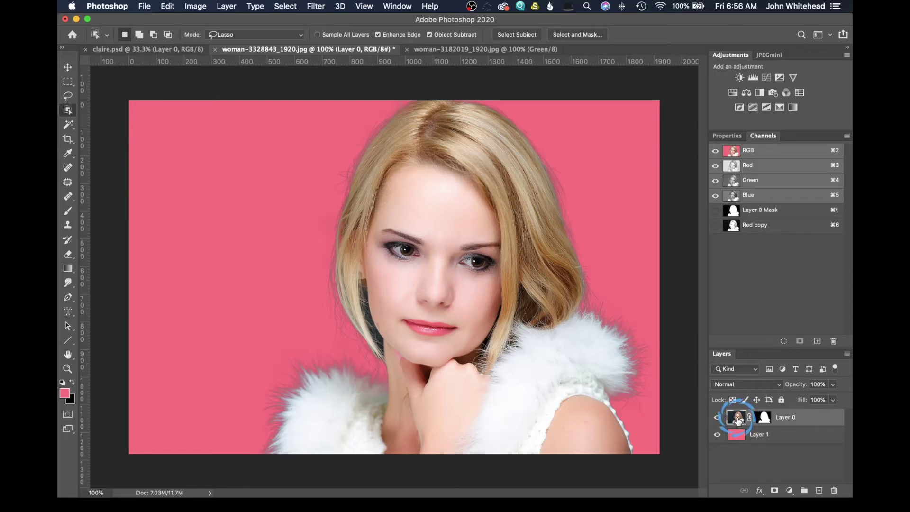
pyautogui.click(765, 417)
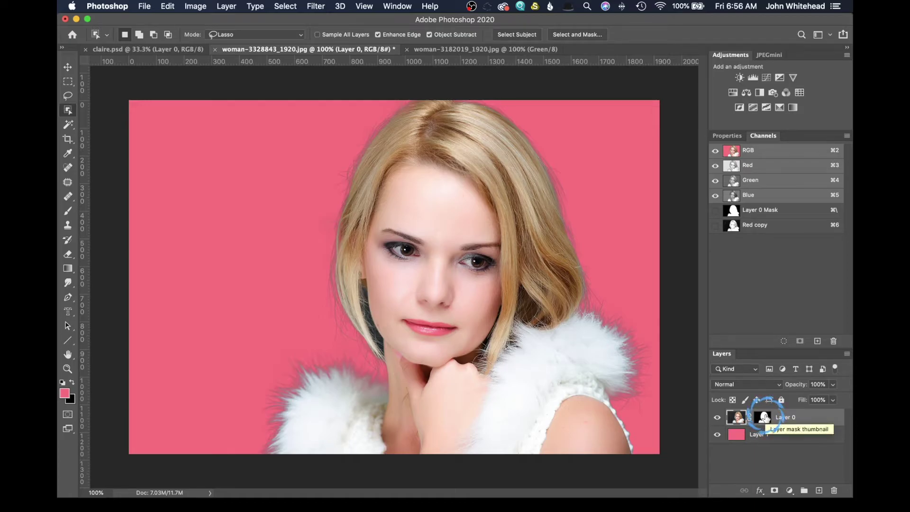
pyautogui.click(735, 417)
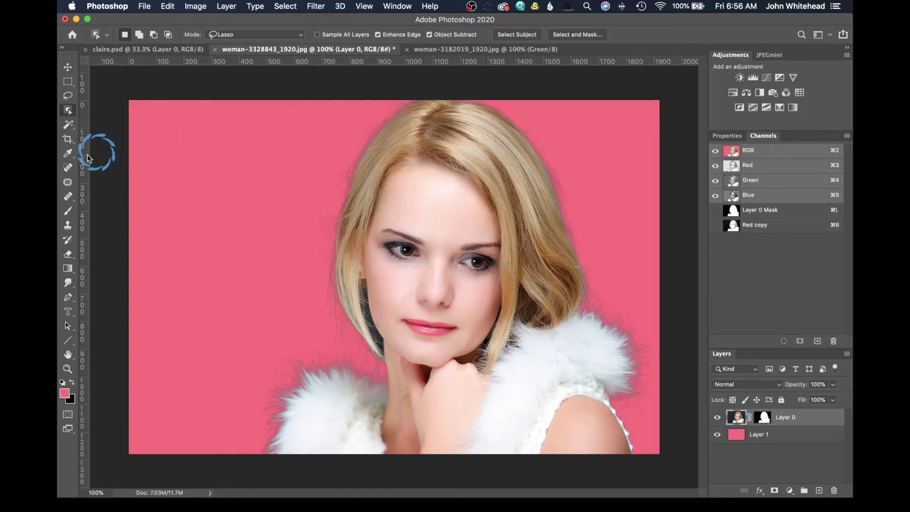
# Sample clean white fur with the Clone Stamp and paint over the fringing along the fur and hair edge.
pyautogui.click(68, 227)
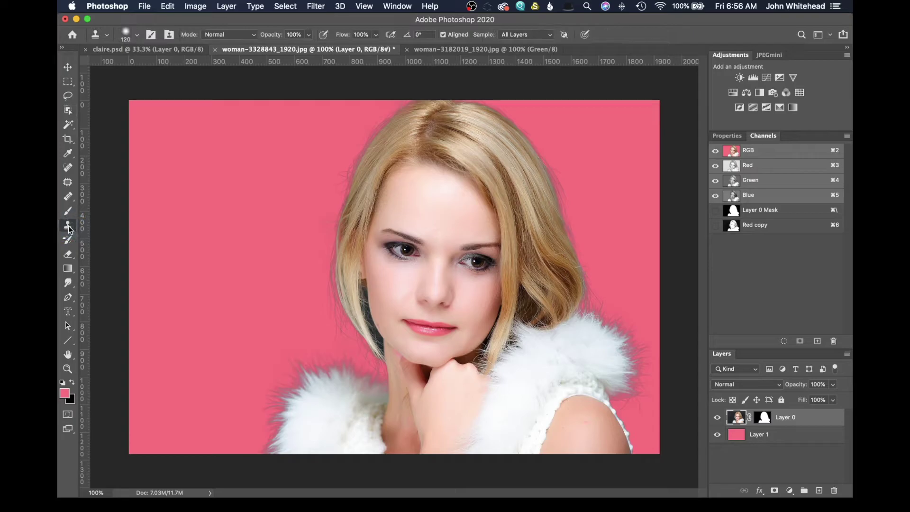
pyautogui.keyDown('alt'); pyautogui.click(586, 339); pyautogui.keyUp('alt')
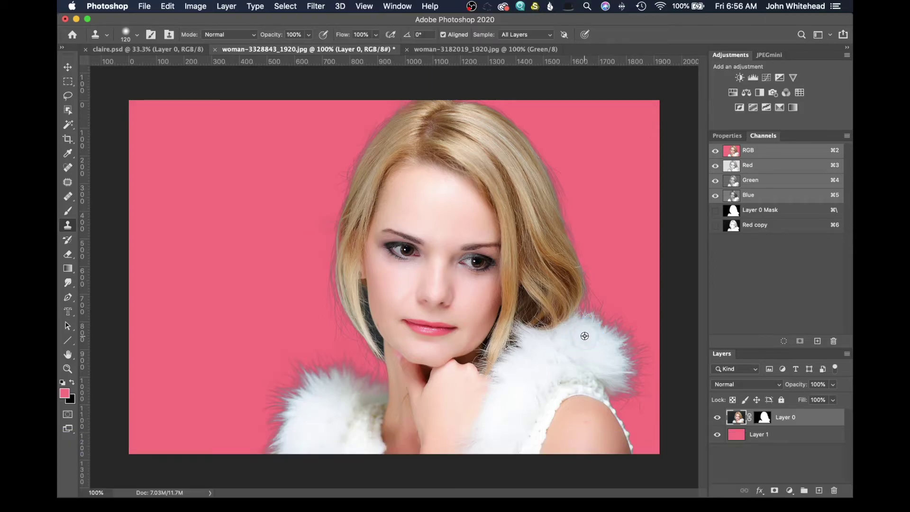
pyautogui.moveTo(584, 335); pyautogui.dragTo(590, 316)
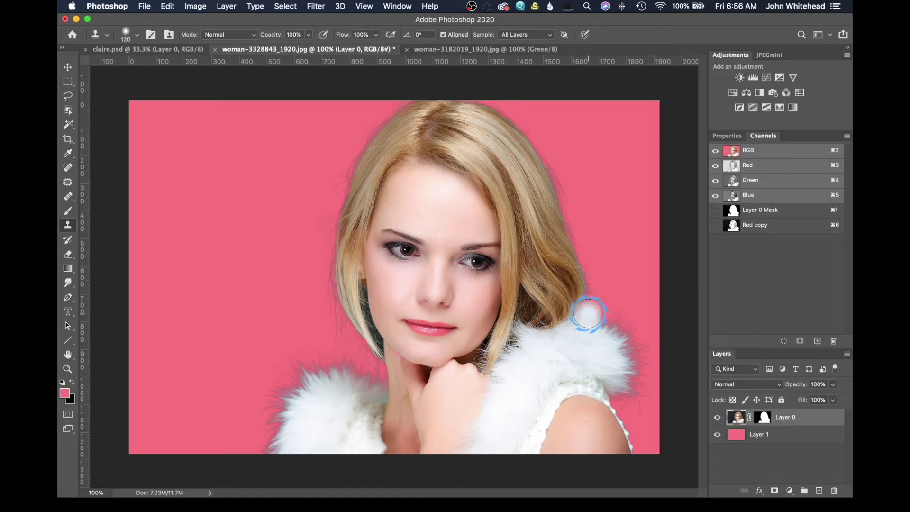
pyautogui.moveTo(587, 314)
pyautogui.mouseDown()
pyautogui.moveTo(602, 290)
pyautogui.moveTo(589, 304)
pyautogui.mouseUp()
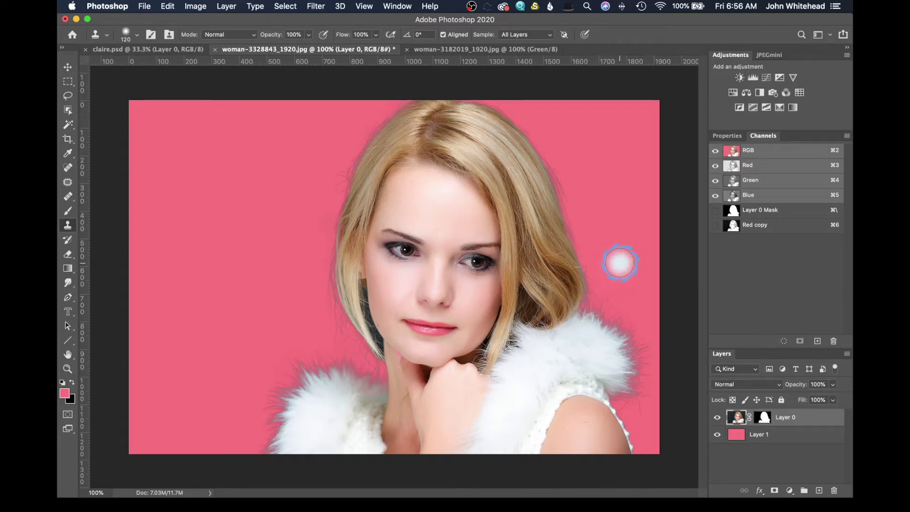
pyautogui.click(649, 325)
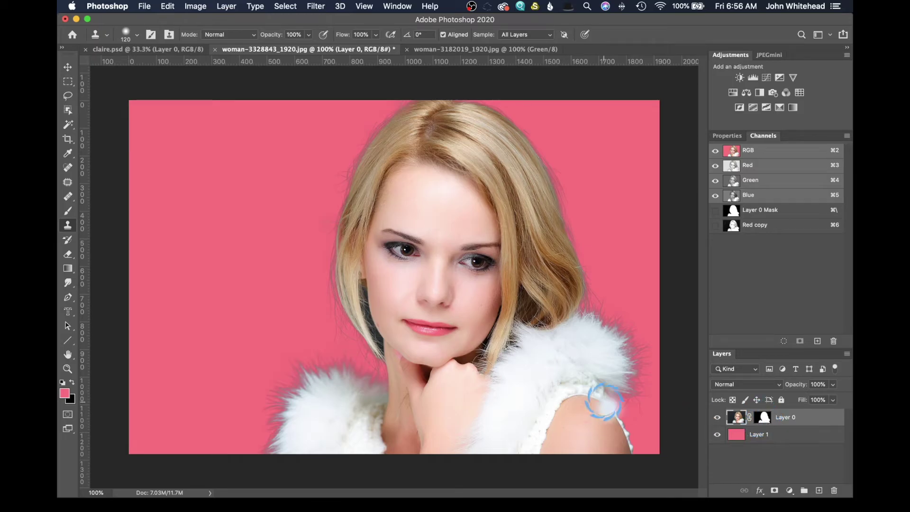
pyautogui.click(597, 317)
pyautogui.moveTo(586, 318); pyautogui.dragTo(600, 263)
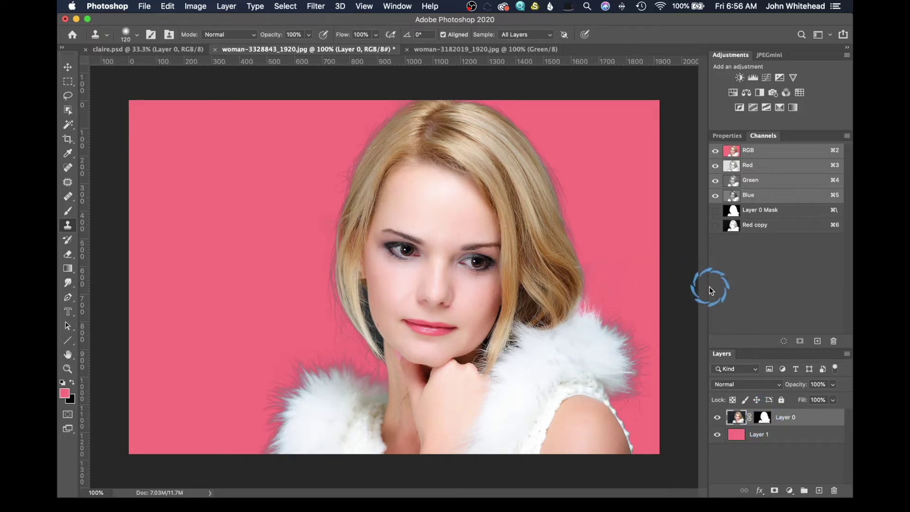
pyautogui.moveTo(609, 353)
pyautogui.mouseDown()
pyautogui.moveTo(579, 321)
pyautogui.moveTo(589, 299)
pyautogui.mouseUp()
pyautogui.click(622, 254)
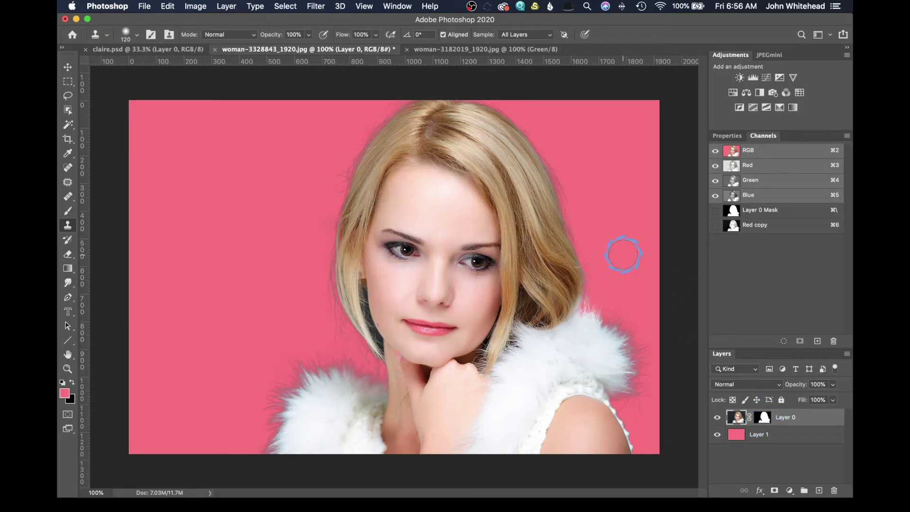
# Resample shoulder fur and patch the fringed fur edge on the image's right side.
pyautogui.keyDown('alt'); pyautogui.click(590, 344); pyautogui.keyUp('alt')
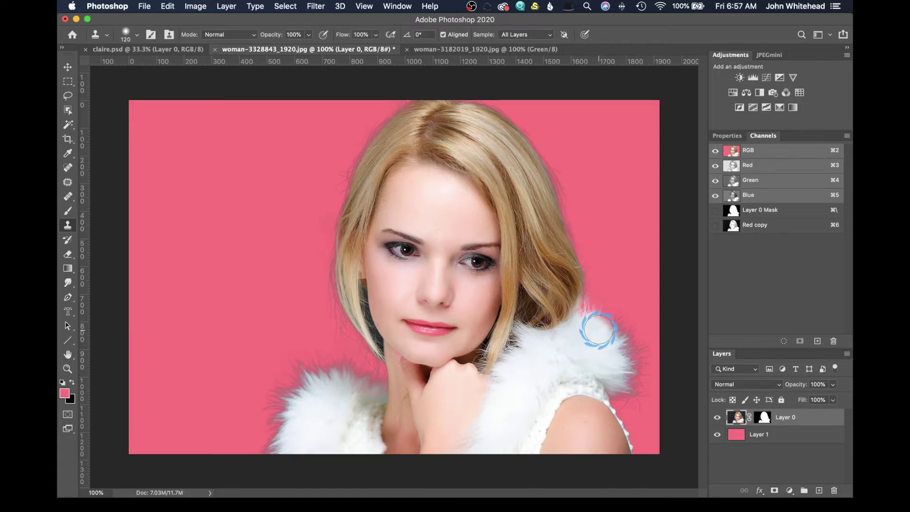
pyautogui.click(664, 345)
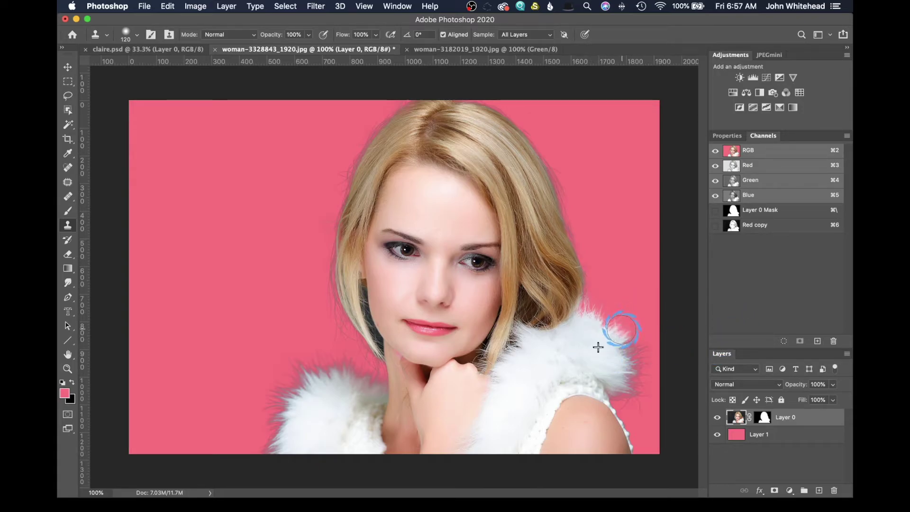
pyautogui.click(620, 364)
pyautogui.click(593, 361)
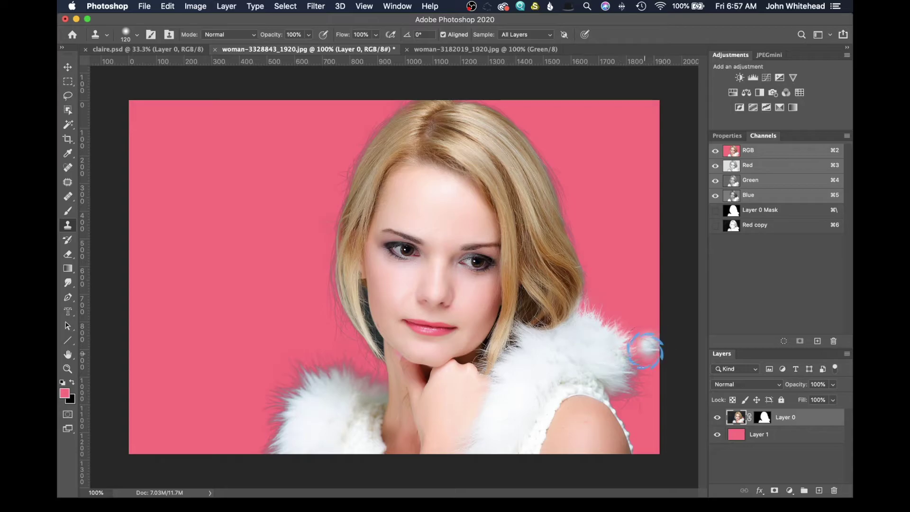
pyautogui.keyDown('alt'); pyautogui.click(608, 361); pyautogui.keyUp('alt')
pyautogui.click(655, 362)
pyautogui.keyDown('alt'); pyautogui.click(600, 367); pyautogui.keyUp('alt')
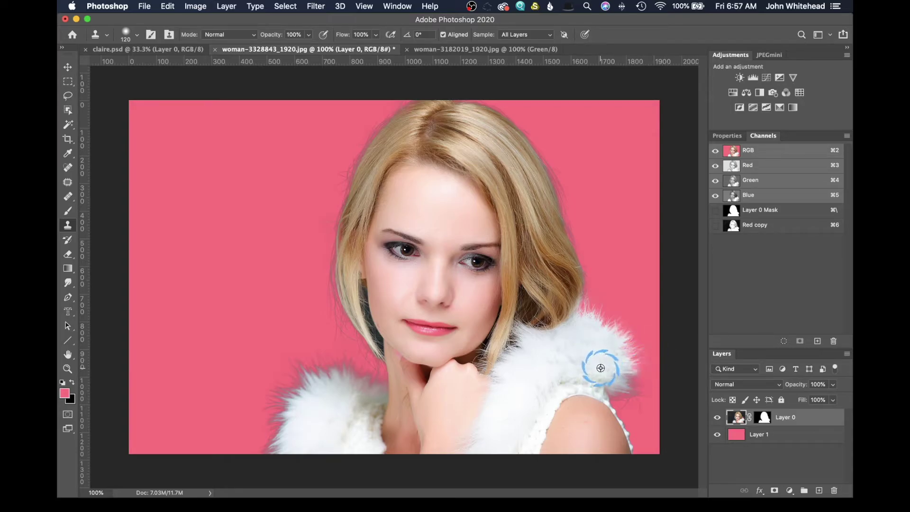
pyautogui.click(619, 377)
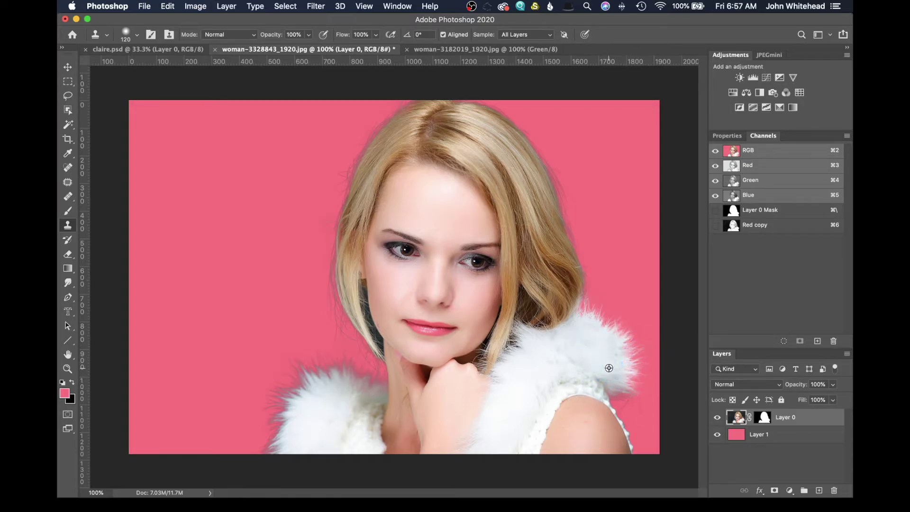
pyautogui.click(751, 481)
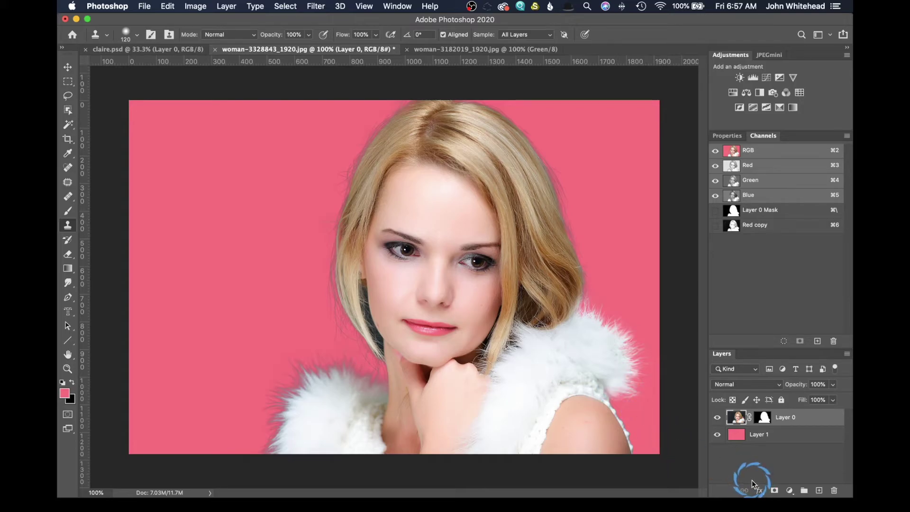
pyautogui.click(659, 412)
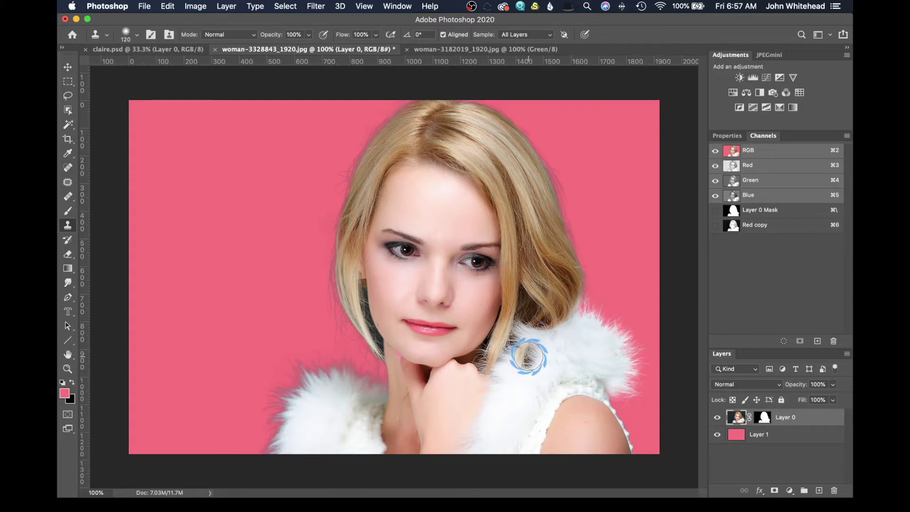
# Zoom to 200%, clone out the bluish hair spots, and clean the crown edge with a 50 px brush.
pyautogui.press('super+equal')
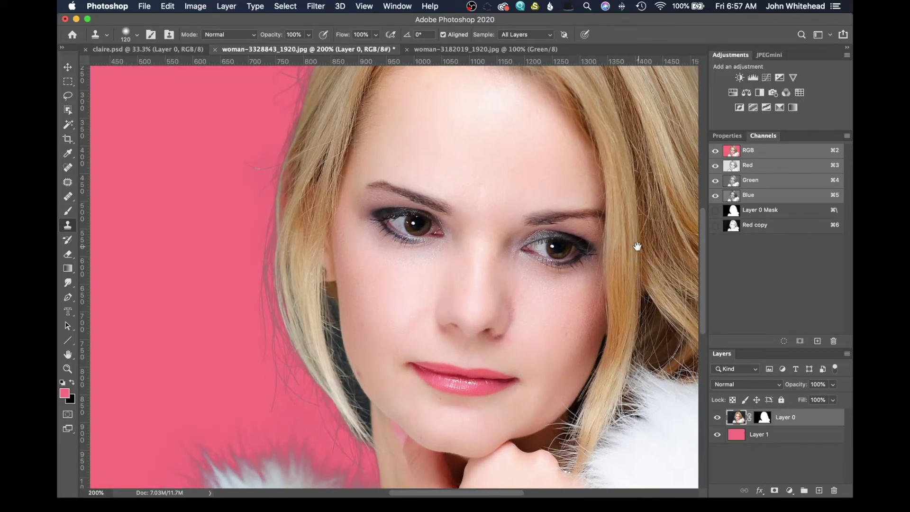
pyautogui.moveTo(636, 245)
pyautogui.mouseDown()
pyautogui.moveTo(171, 363)
pyautogui.moveTo(341, 234)
pyautogui.mouseUp()
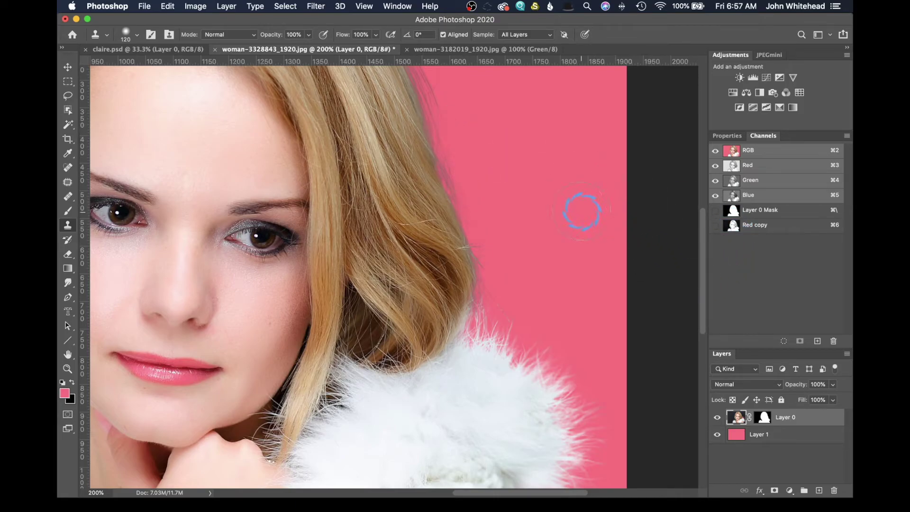
pyautogui.moveTo(443, 266); pyautogui.dragTo(529, 435)
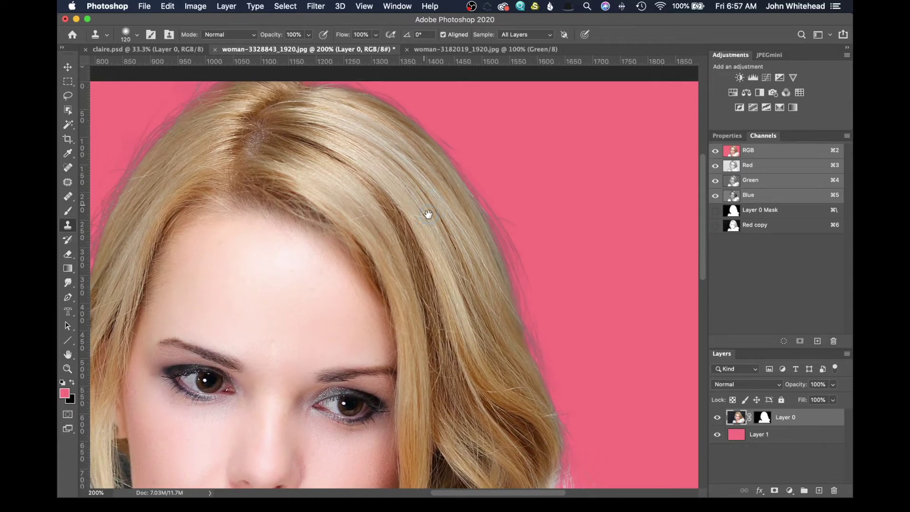
pyautogui.moveTo(426, 213); pyautogui.dragTo(454, 264)
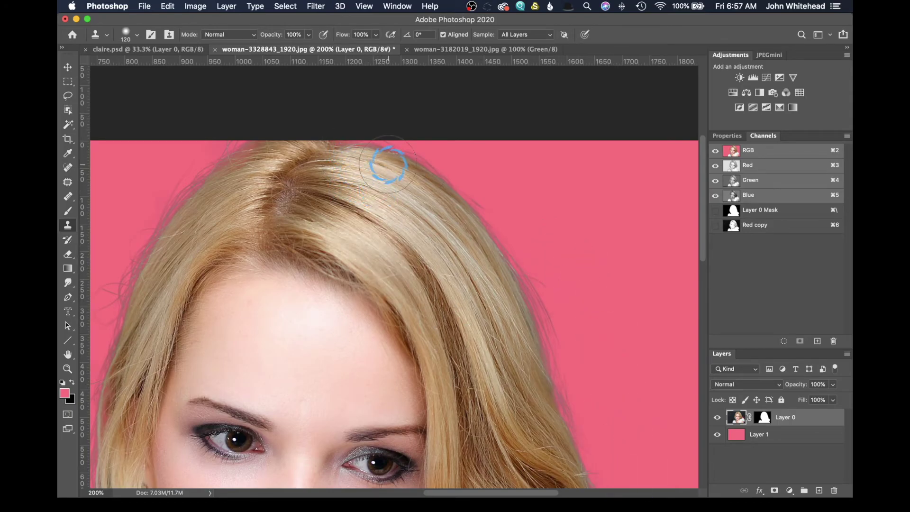
pyautogui.keyDown('alt'); pyautogui.click(352, 165); pyautogui.keyUp('alt')
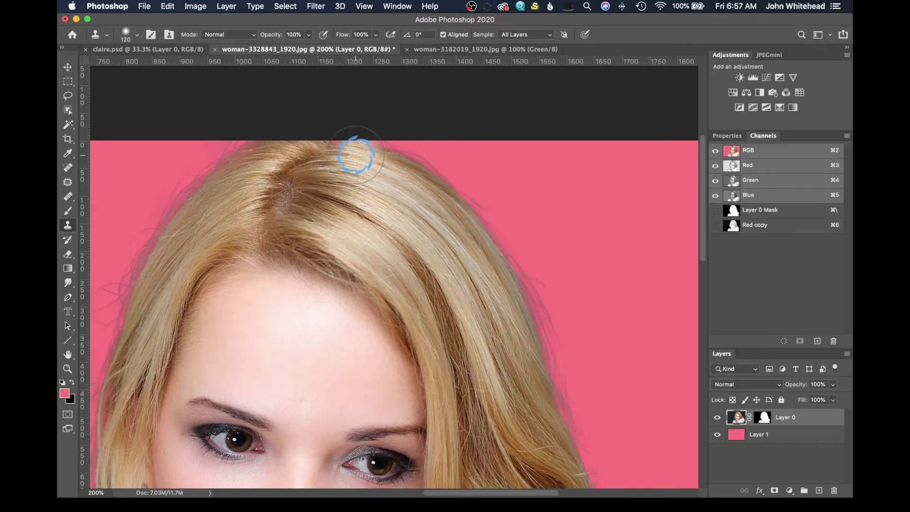
pyautogui.click(355, 156)
pyautogui.moveTo(388, 147); pyautogui.dragTo(383, 169)
pyautogui.press('[')
pyautogui.press('[')
pyautogui.press('[')
pyautogui.press('[')
pyautogui.press('[')
pyautogui.press('[')
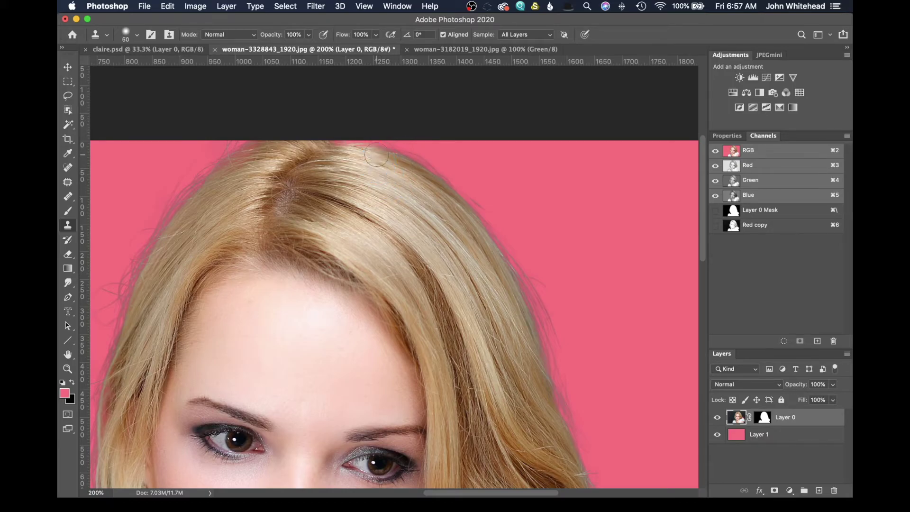
pyautogui.moveTo(376, 154)
pyautogui.mouseDown()
pyautogui.moveTo(428, 162)
pyautogui.moveTo(408, 153)
pyautogui.moveTo(443, 183)
pyautogui.moveTo(441, 204)
pyautogui.moveTo(377, 179)
pyautogui.moveTo(370, 168)
pyautogui.moveTo(381, 147)
pyautogui.moveTo(464, 169)
pyautogui.moveTo(505, 221)
pyautogui.moveTo(479, 221)
pyautogui.moveTo(400, 183)
pyautogui.moveTo(409, 171)
pyautogui.moveTo(417, 169)
pyautogui.mouseUp()
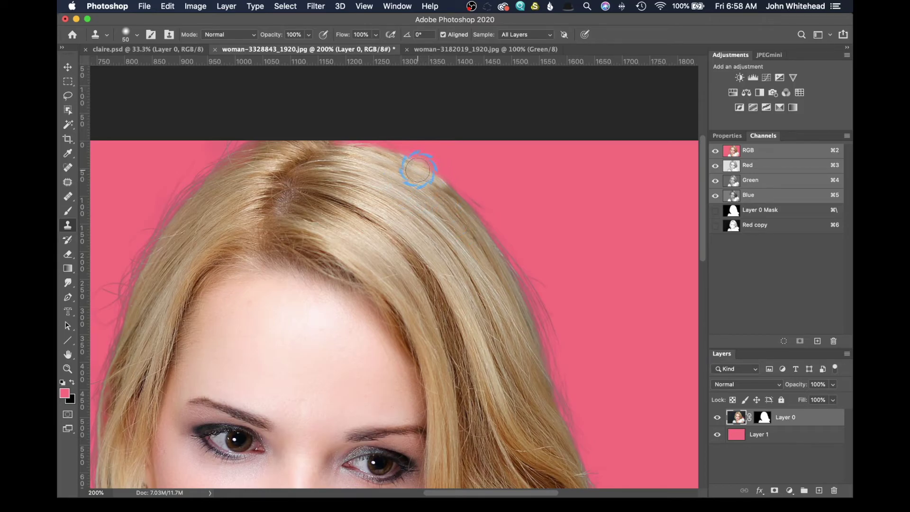
# Undo two crown strokes, redo the crown edge, and clone over stray hairs on the upper right edge.
pyautogui.press('super+z')
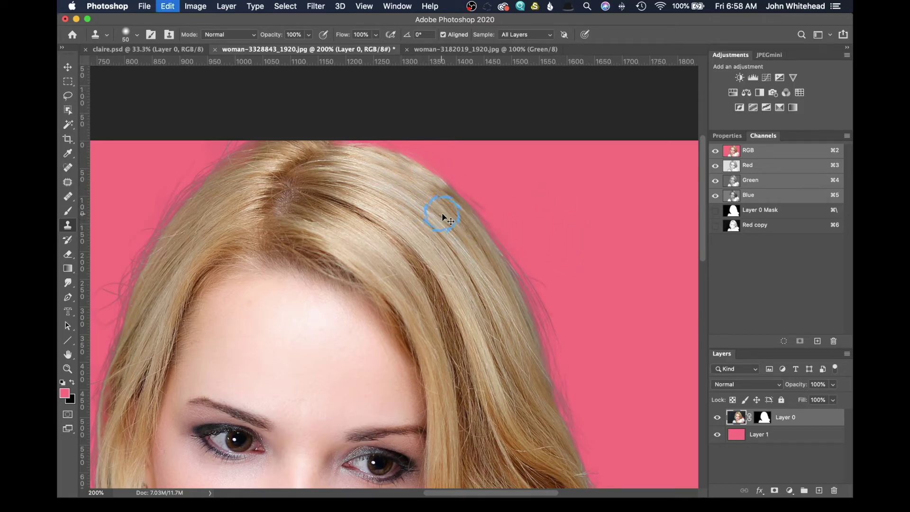
pyautogui.press('super+z')
pyautogui.press('super+z')
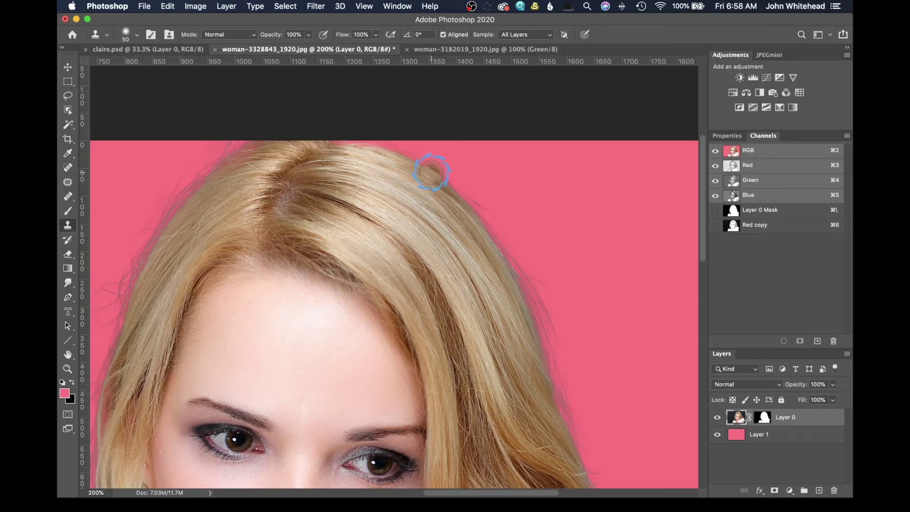
pyautogui.moveTo(432, 169)
pyautogui.mouseDown()
pyautogui.moveTo(457, 189)
pyautogui.moveTo(403, 163)
pyautogui.moveTo(410, 165)
pyautogui.mouseUp()
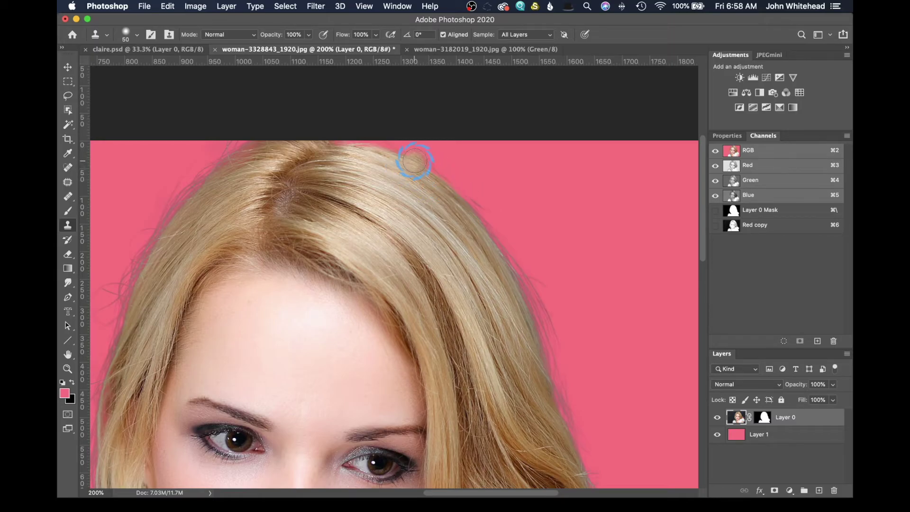
pyautogui.keyDown('alt'); pyautogui.click(421, 185); pyautogui.keyUp('alt')
pyautogui.keyDown('alt'); pyautogui.click(452, 200); pyautogui.keyUp('alt')
pyautogui.click(491, 237)
pyautogui.click(487, 254)
pyautogui.keyDown('alt'); pyautogui.click(472, 235); pyautogui.keyUp('alt')
pyautogui.click(504, 245)
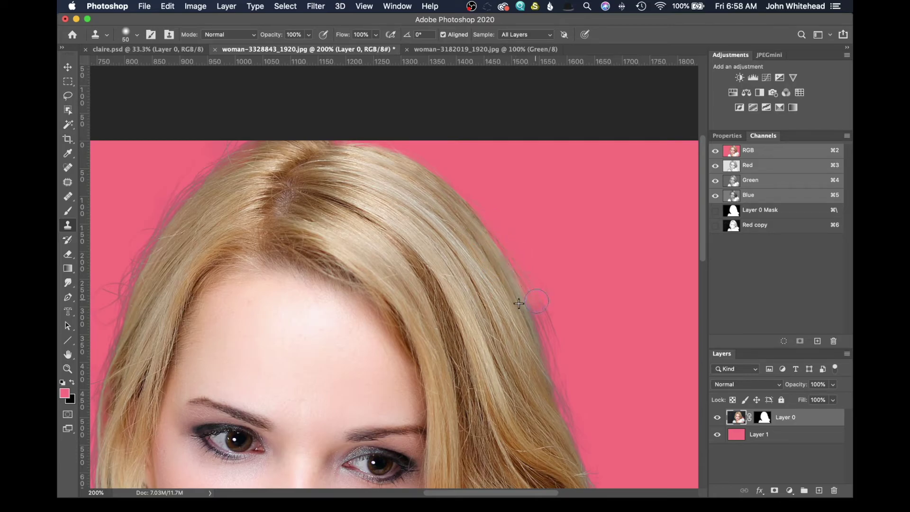
# Clone out stray hairs further down the right hair edge against the pink background.
pyautogui.keyDown('alt'); pyautogui.click(503, 295); pyautogui.keyUp('alt')
pyautogui.moveTo(536, 293); pyautogui.dragTo(554, 336)
pyautogui.click(548, 355)
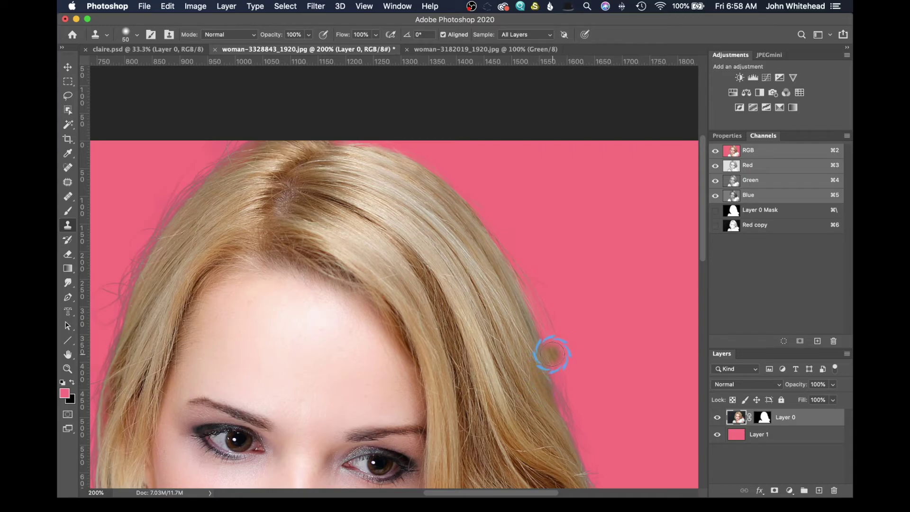
pyautogui.moveTo(561, 377)
pyautogui.mouseDown()
pyautogui.moveTo(575, 412)
pyautogui.moveTo(562, 448)
pyautogui.mouseUp()
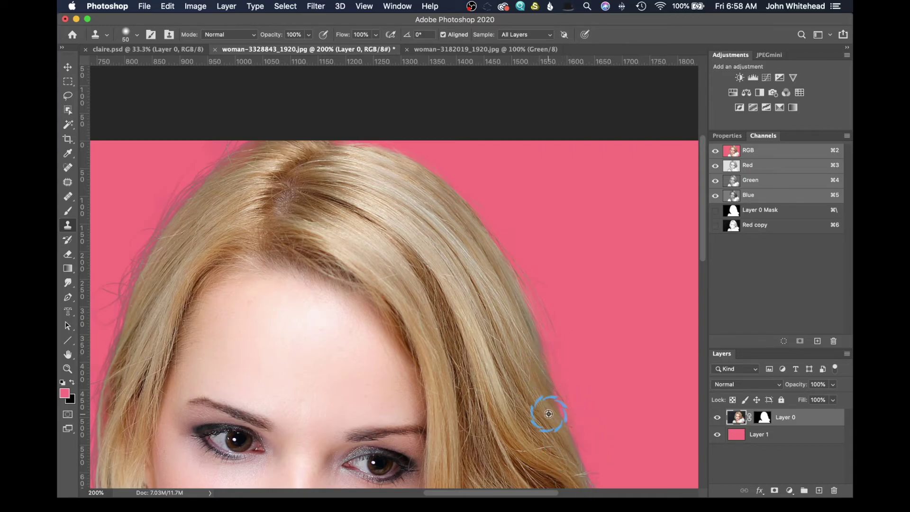
pyautogui.click(491, 260)
pyautogui.moveTo(465, 325)
pyautogui.mouseDown()
pyautogui.moveTo(404, 44)
pyautogui.moveTo(397, 212)
pyautogui.mouseUp()
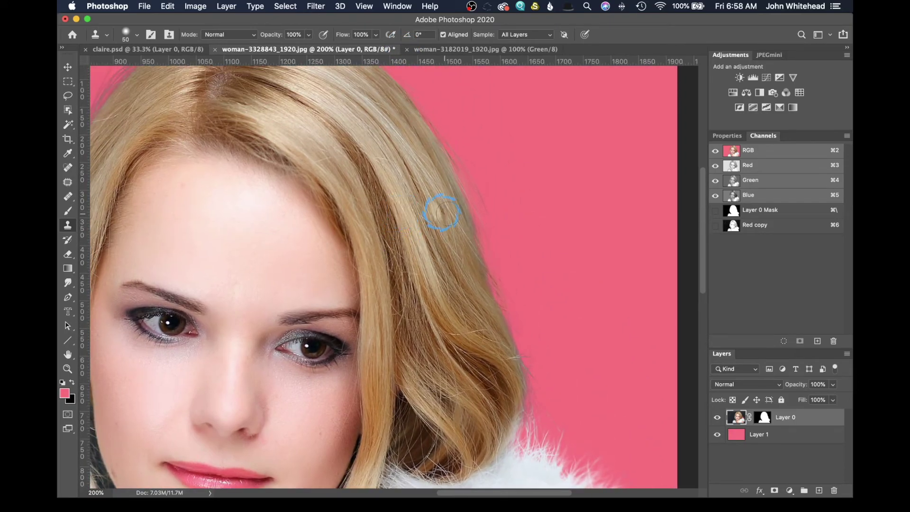
pyautogui.click(463, 217)
pyautogui.keyDown('alt'); pyautogui.click(455, 218); pyautogui.keyUp('alt')
pyautogui.click(463, 220)
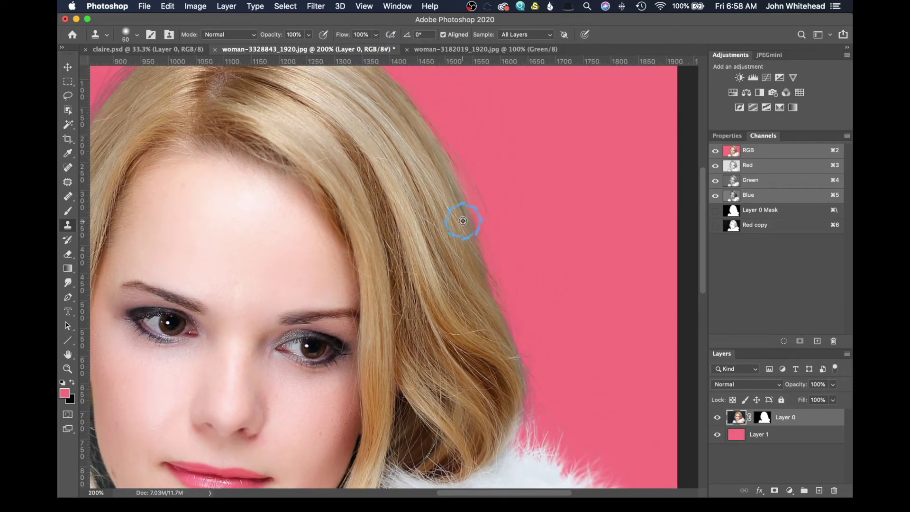
pyautogui.moveTo(491, 245)
pyautogui.mouseDown()
pyautogui.moveTo(502, 289)
pyautogui.moveTo(481, 308)
pyautogui.moveTo(493, 288)
pyautogui.mouseUp()
pyautogui.moveTo(525, 337)
pyautogui.mouseDown()
pyautogui.moveTo(520, 366)
pyautogui.moveTo(498, 345)
pyautogui.mouseUp()
# Touch up the lower hair edge, undo the stray brown dab, and view the photo at 100%.
pyautogui.click(534, 400)
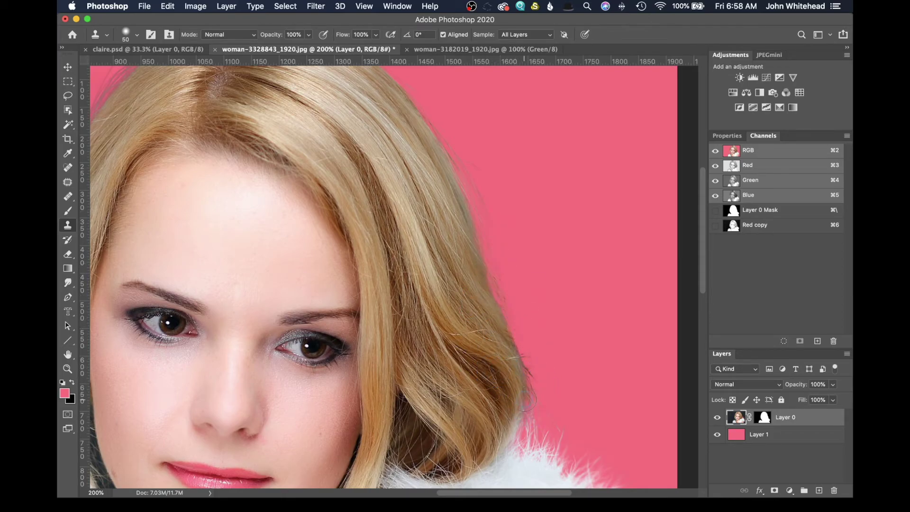
pyautogui.click(524, 403)
pyautogui.click(541, 329)
pyautogui.press('cmd+z')
pyautogui.click(805, 98)
pyautogui.click(740, 121)
pyautogui.press('super+1')
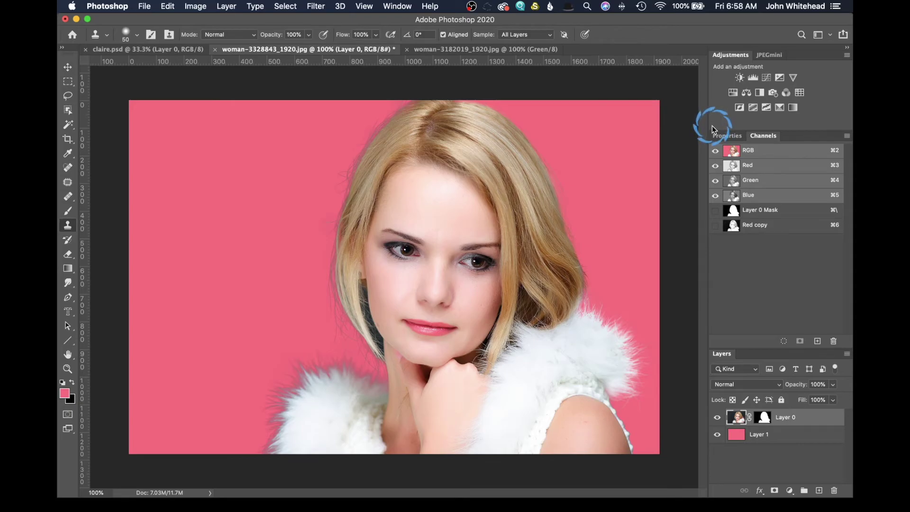
# Zoom to 300% on the hair edge beside her right eye and undo the brown clone blob.
pyautogui.click(641, 402)
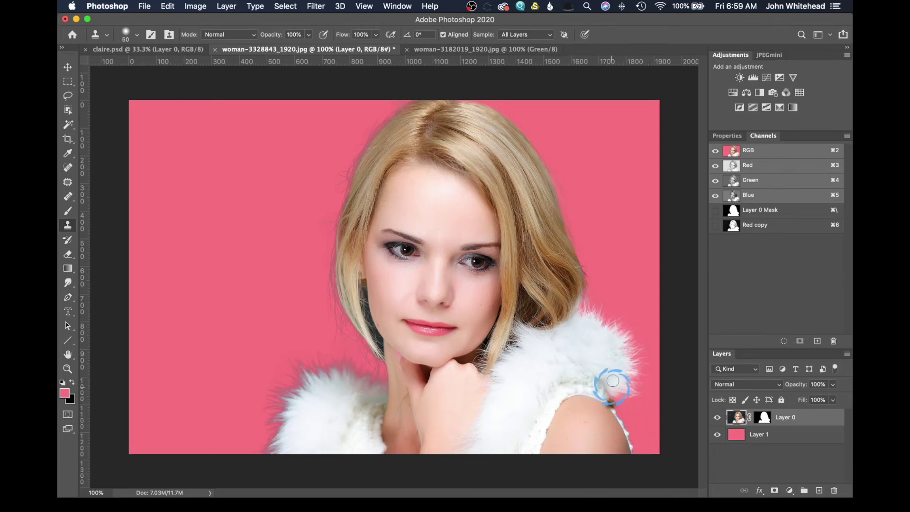
pyautogui.press('super+equal')
pyautogui.press('super+equal')
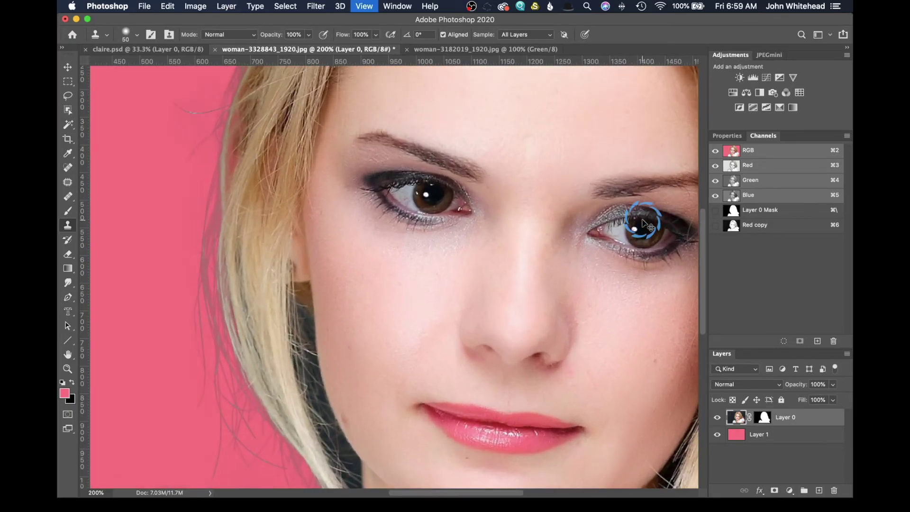
pyautogui.moveTo(630, 186); pyautogui.dragTo(294, 243)
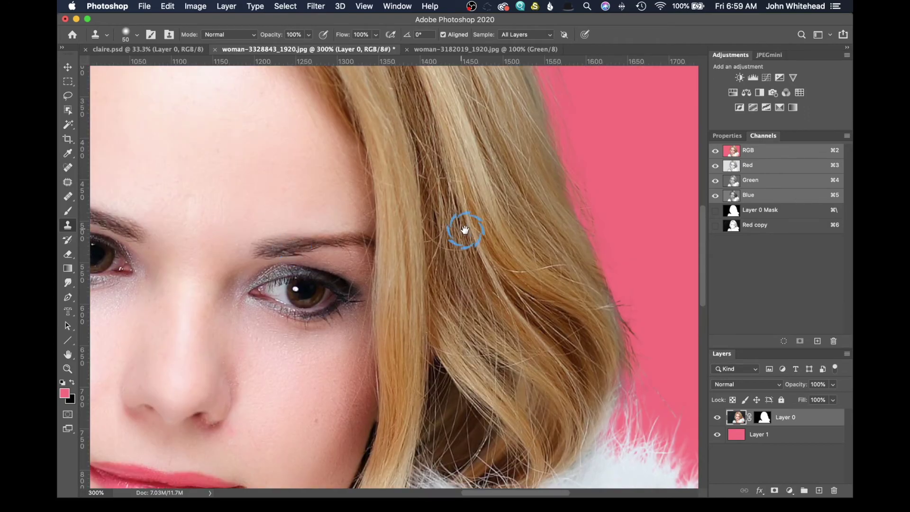
pyautogui.moveTo(463, 234); pyautogui.dragTo(445, 319)
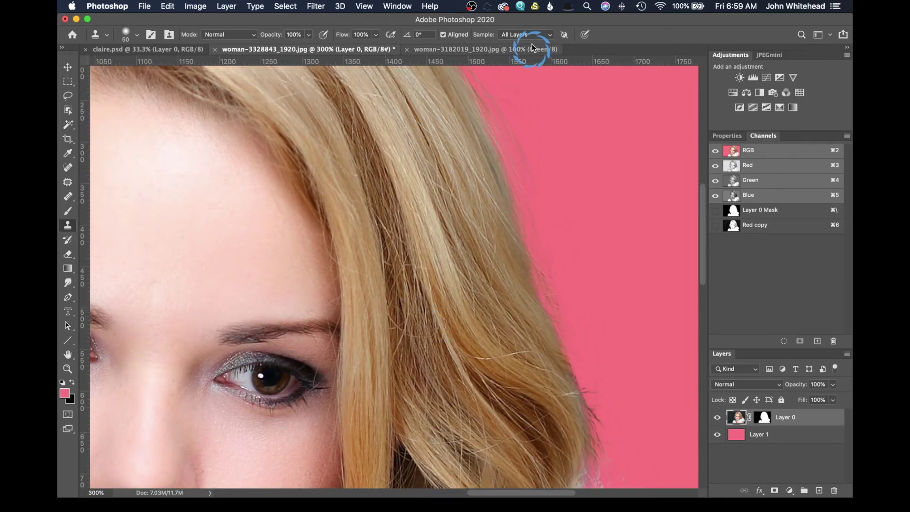
pyautogui.moveTo(553, 141); pyautogui.dragTo(557, 136)
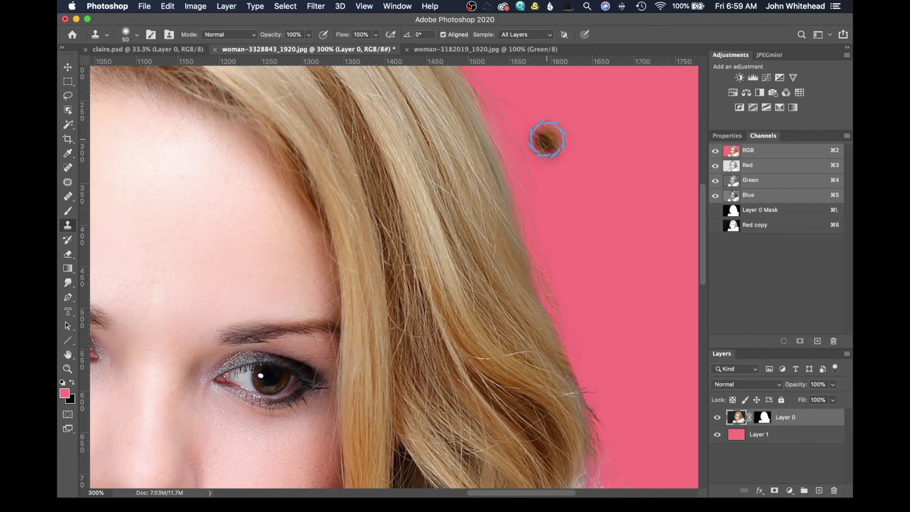
pyautogui.click(590, 137)
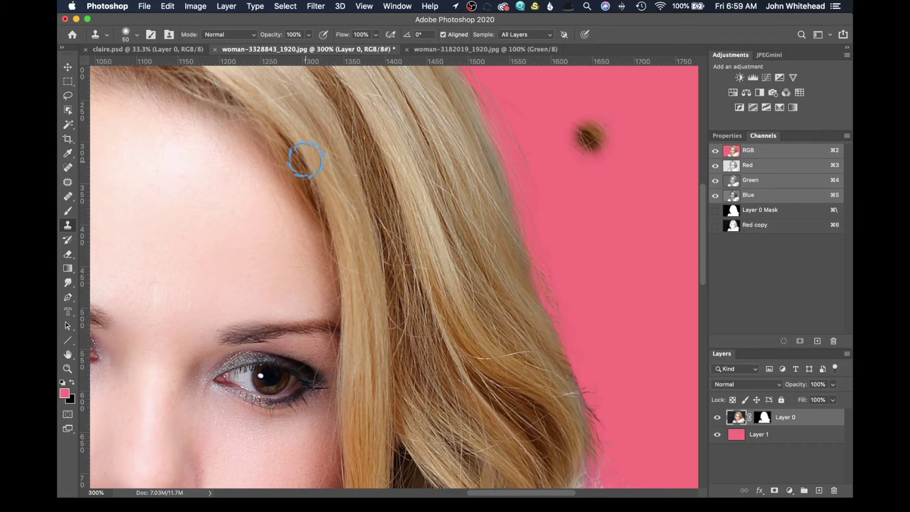
pyautogui.press('super+z')
# Switch to the Brush, sample the pink backdrop, and set a 59 px size to paint the crown edge.
pyautogui.click(68, 210)
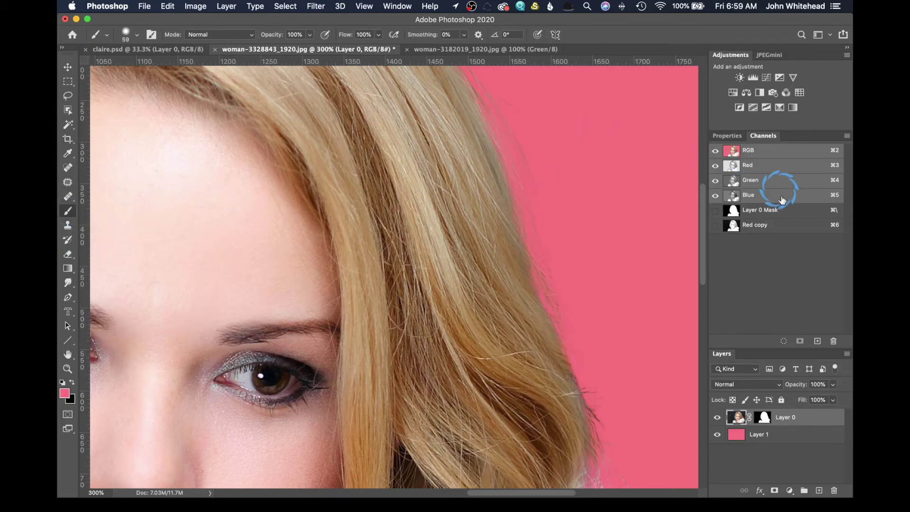
pyautogui.keyDown('alt'); pyautogui.click(567, 108); pyautogui.keyUp('alt')
pyautogui.scroll(6, 578, 197)
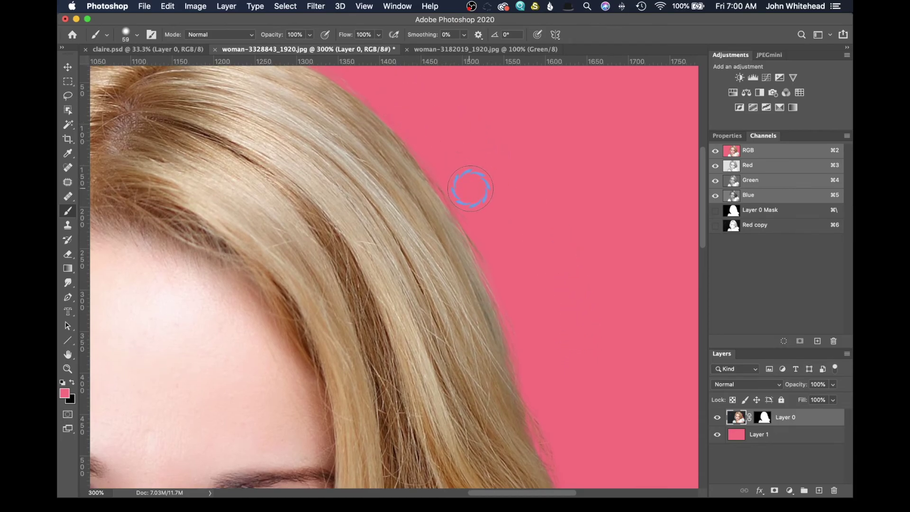
pyautogui.keyDown('ctrl'); pyautogui.keyDown('alt'); pyautogui.click(513, 152); pyautogui.keyUp('alt'); pyautogui.keyUp('ctrl')
pyautogui.moveTo(365, 128); pyautogui.dragTo(427, 260)
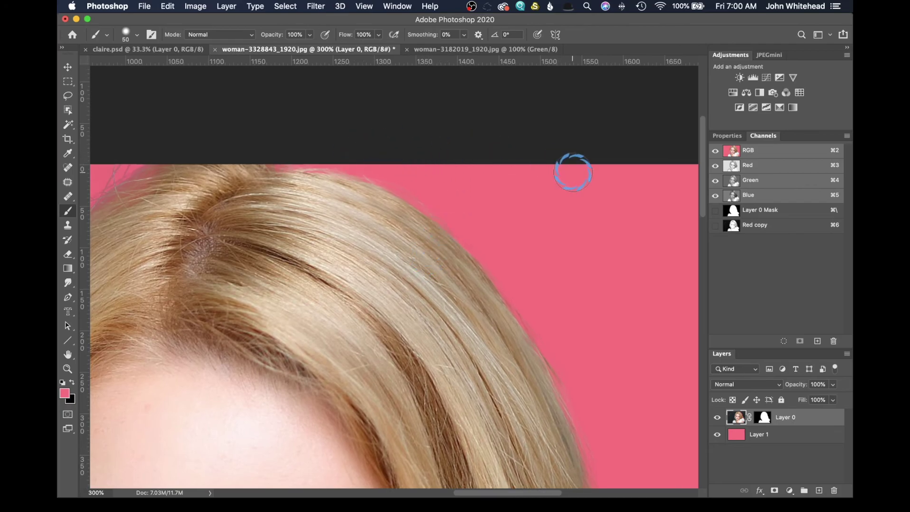
pyautogui.scroll(-5, 574, 176)
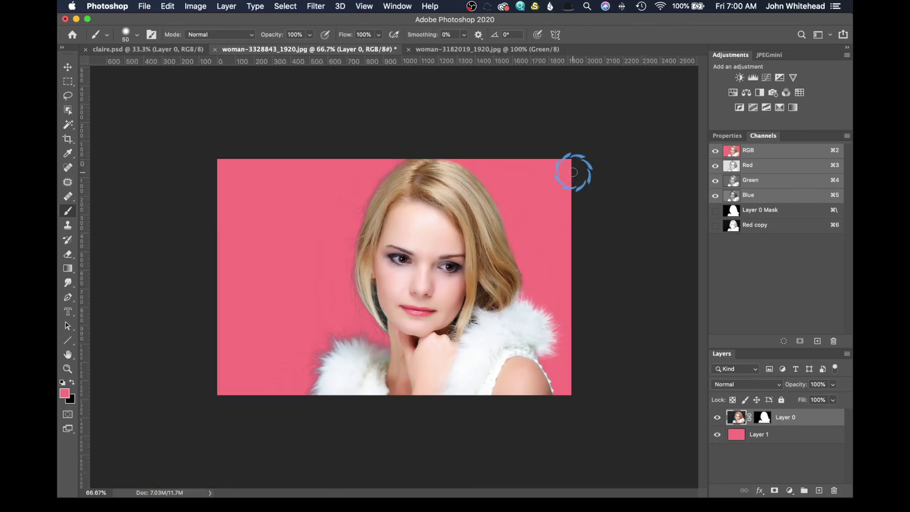